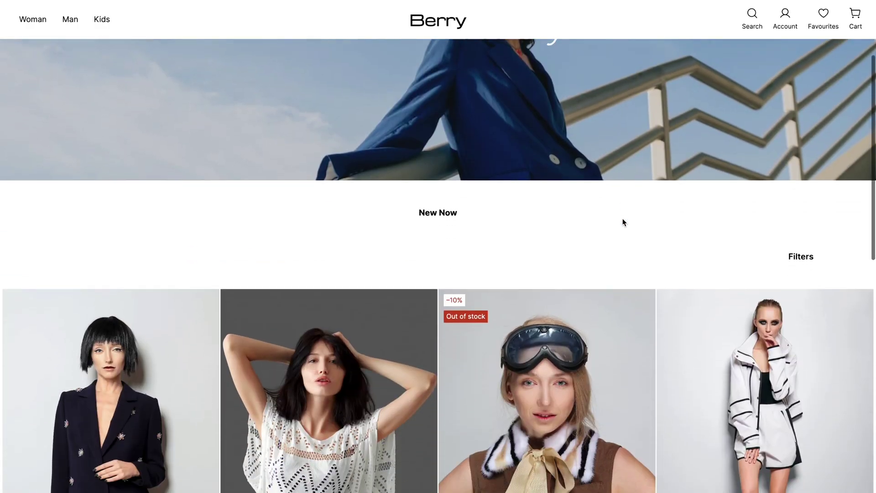
Scroll through the live Berry shop grid to review product prices and the Hoodie's options.
scroll(623, 222, down, 1)
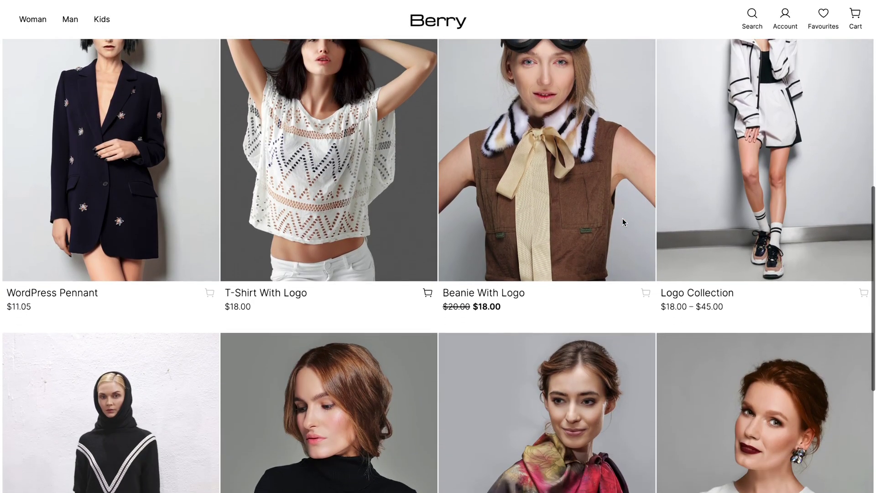
scroll(623, 222, down, 3)
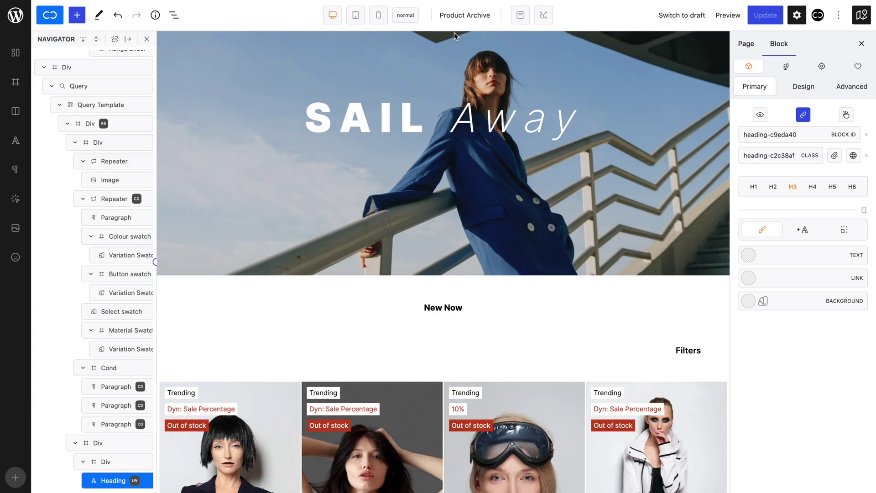
scroll(445, 247, down, 6)
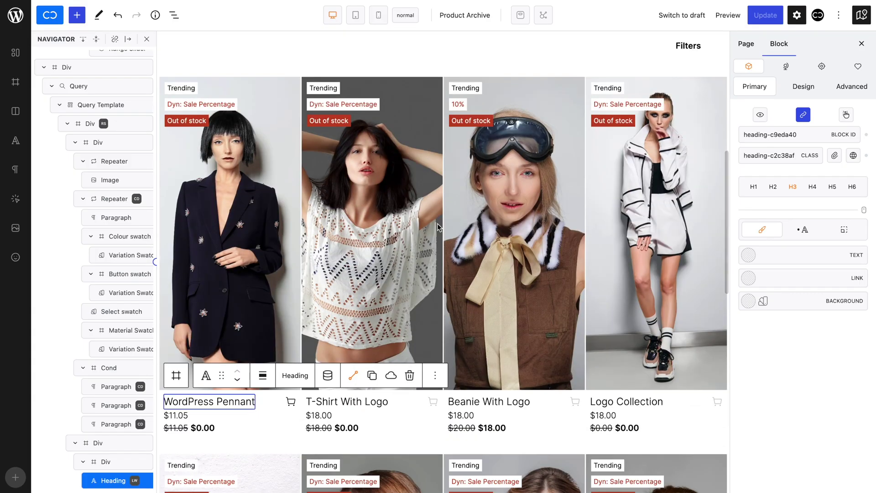
Select the product query template, preview the mini-cart, and show the header Cart popover.
click(443, 223)
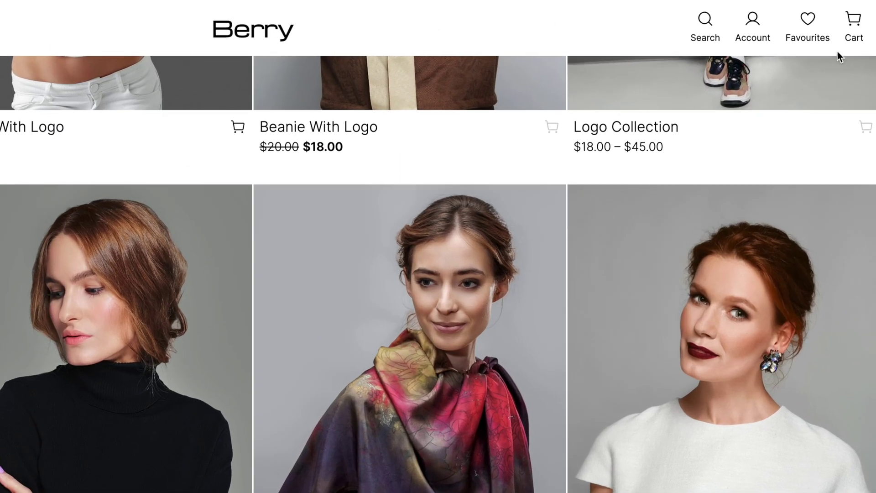
click(862, 24)
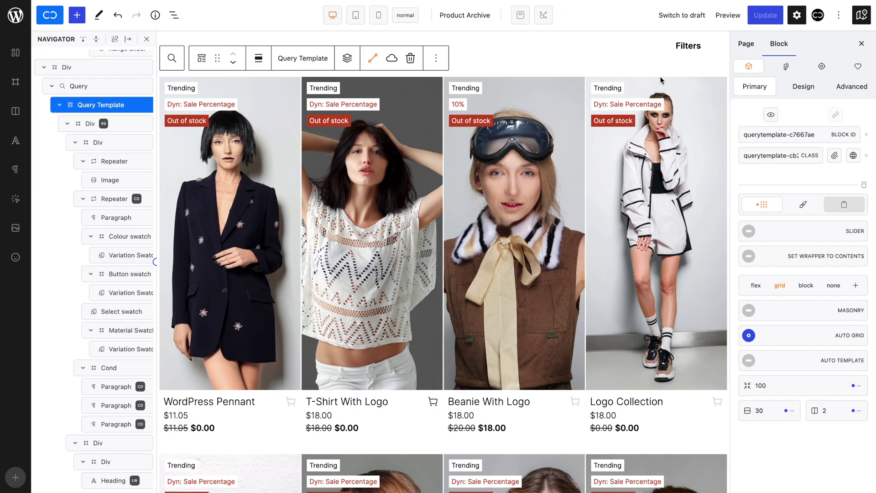
scroll(661, 80, up, 8)
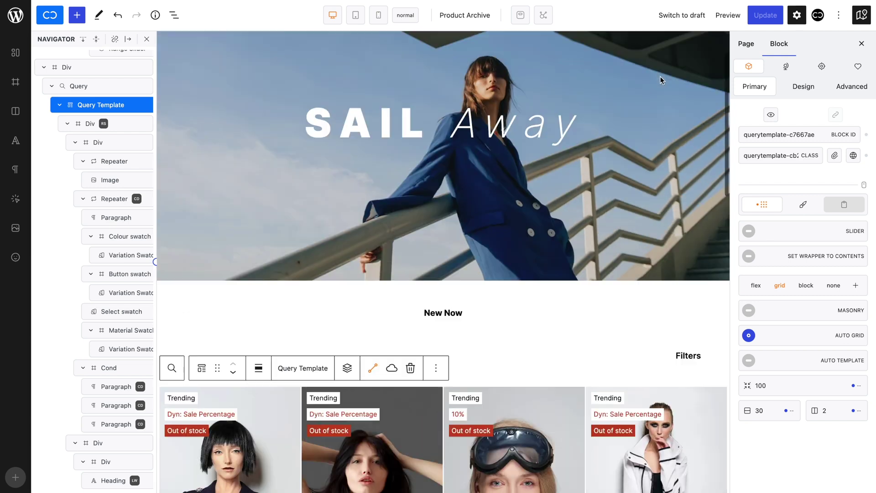
click(705, 56)
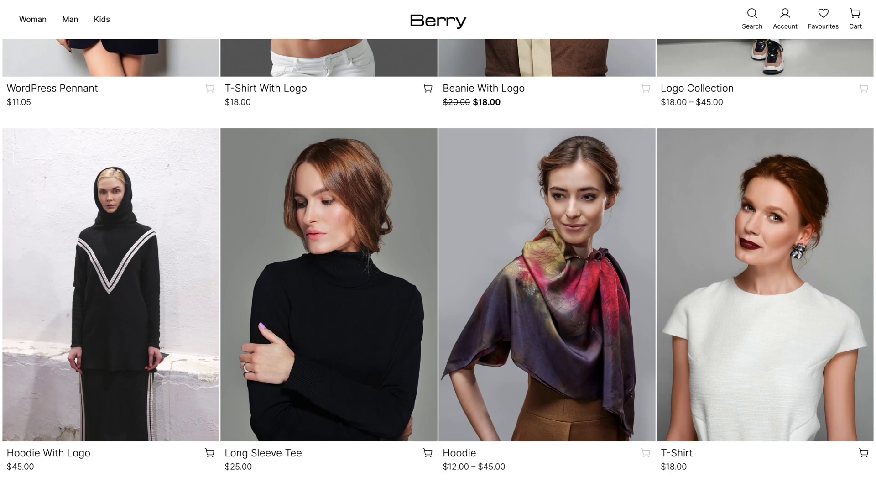
mouse_move(551, 146)
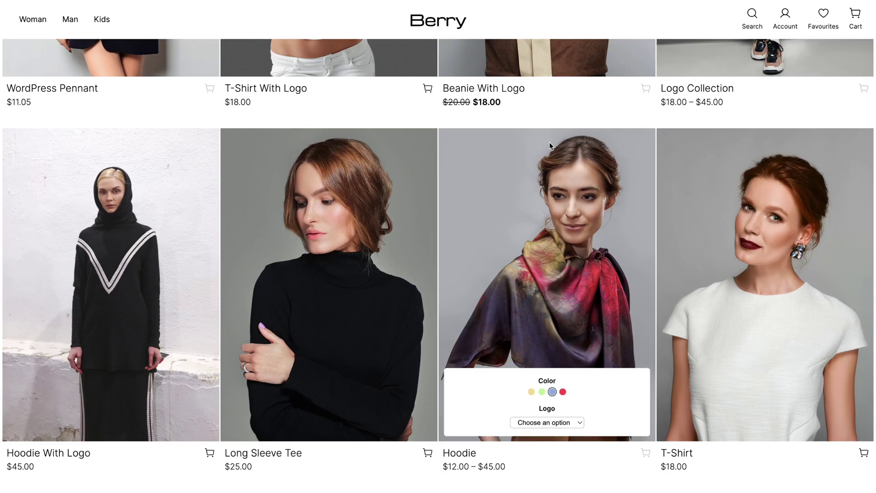
On the live Hoodie card, set Logo to Yes and try yellow, then choose the blue swatch.
scroll(550, 146, up, 8)
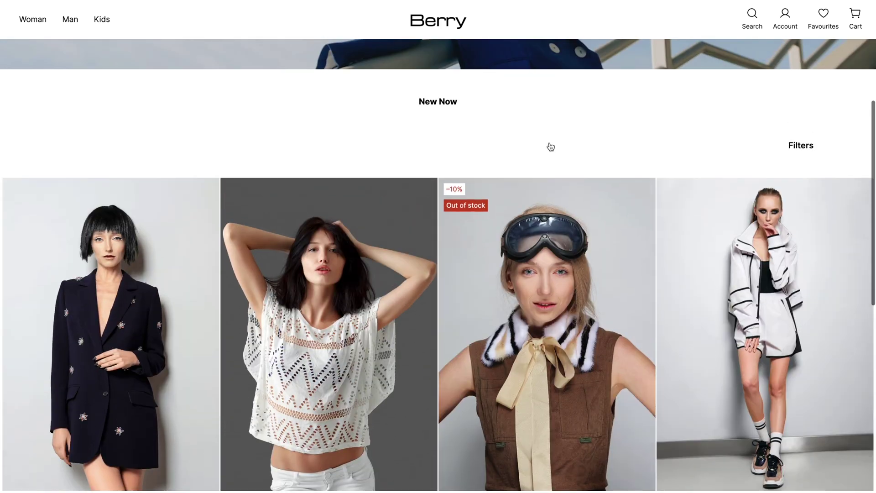
scroll(551, 146, down, 2)
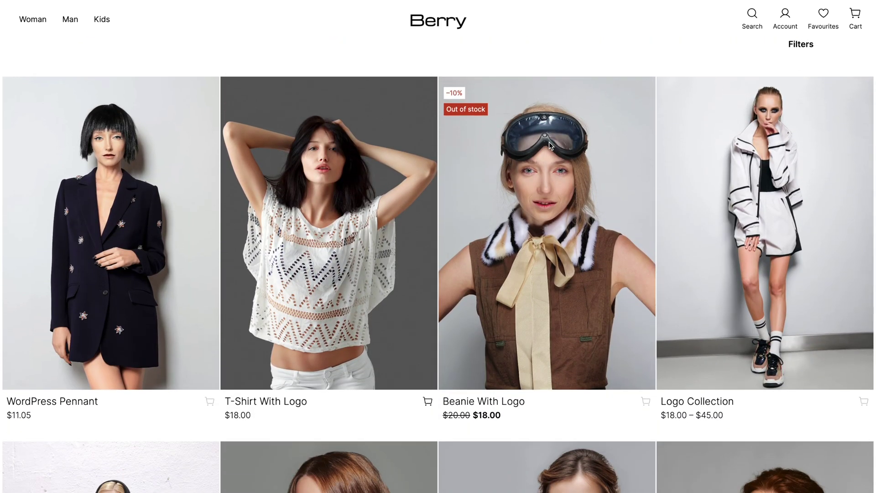
scroll(549, 141, down, 7)
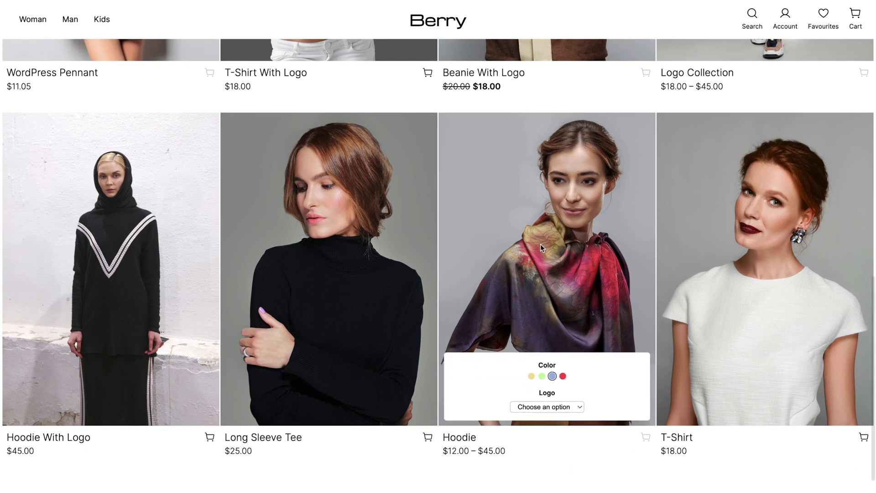
scroll(538, 264, down, 1)
click(550, 388)
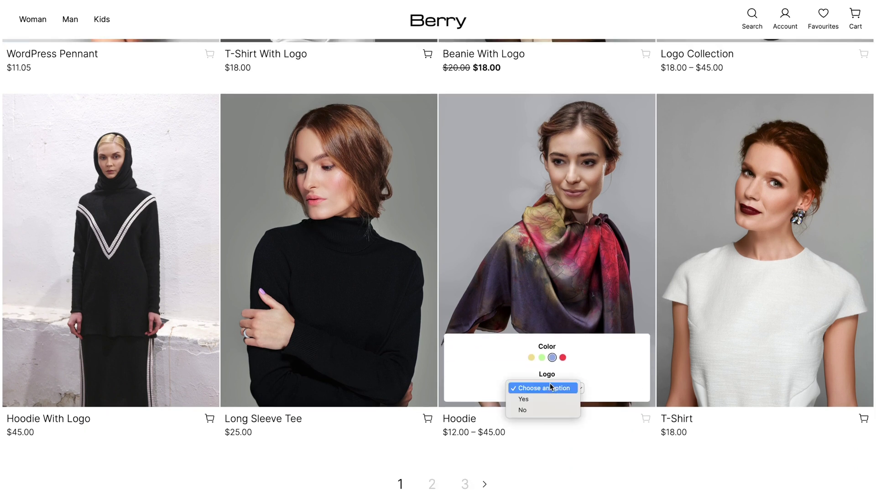
click(551, 404)
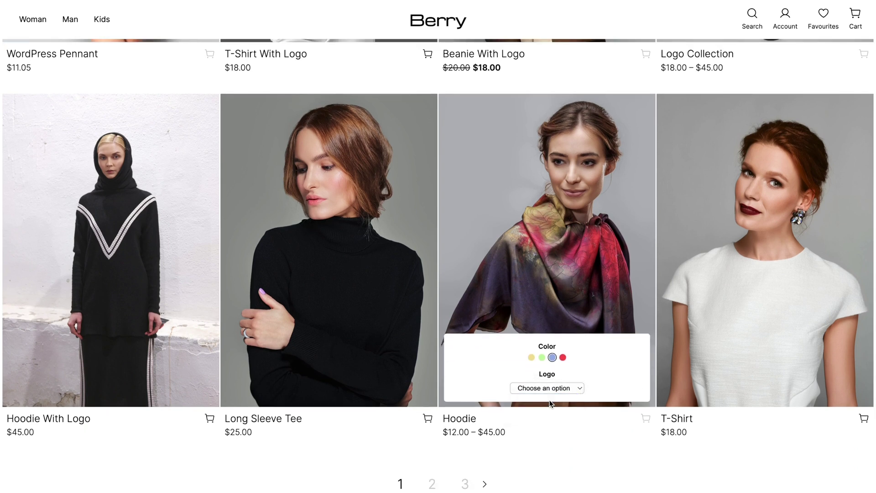
click(532, 358)
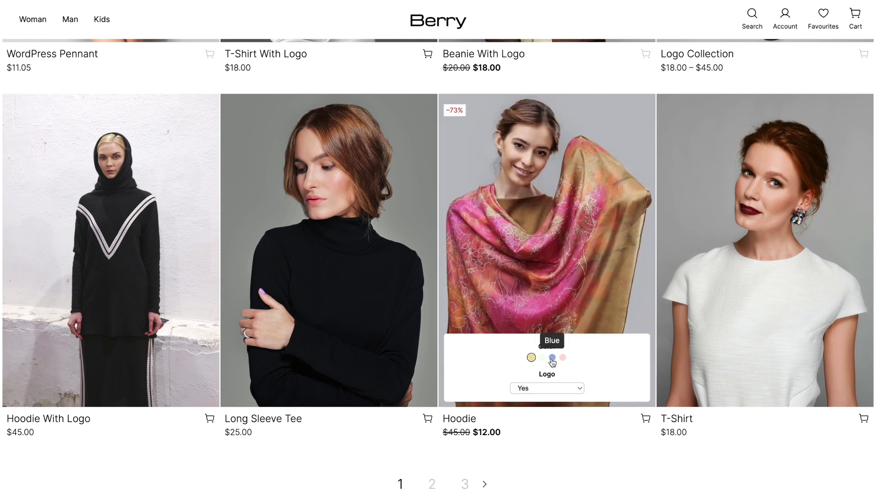
click(552, 358)
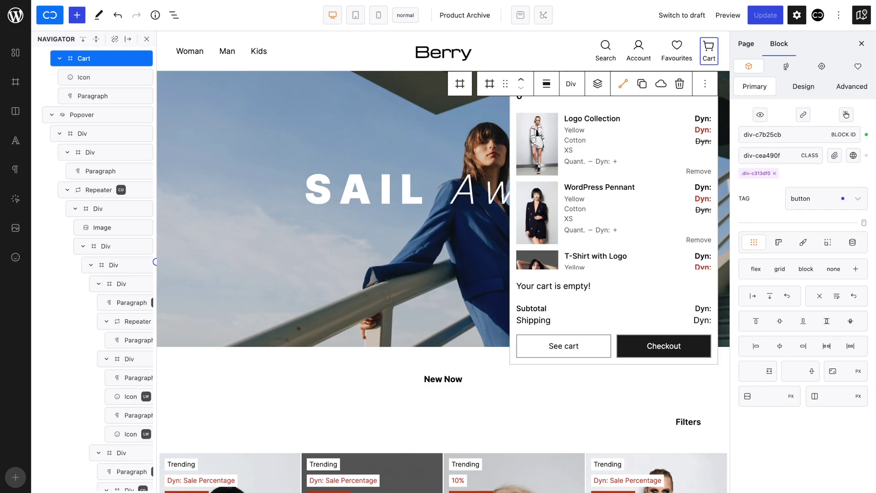
Select the Hoodie card's Colour swatch Div and its Variation Swatch block to inspect settings.
scroll(390, 240, down, 9)
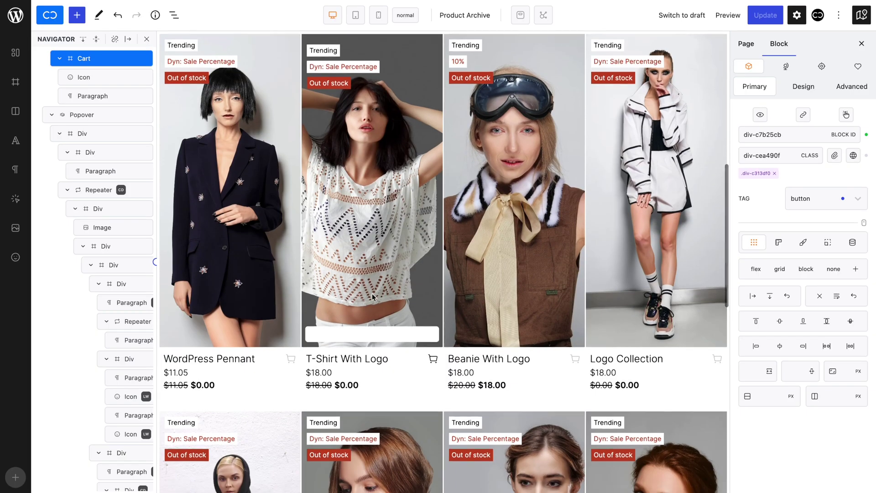
scroll(372, 294, down, 5)
scroll(509, 365, down, 1)
click(532, 409)
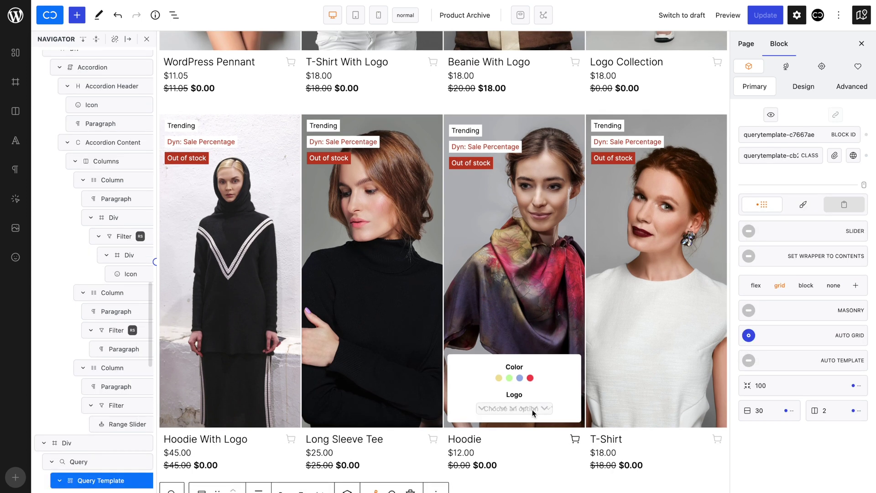
click(518, 381)
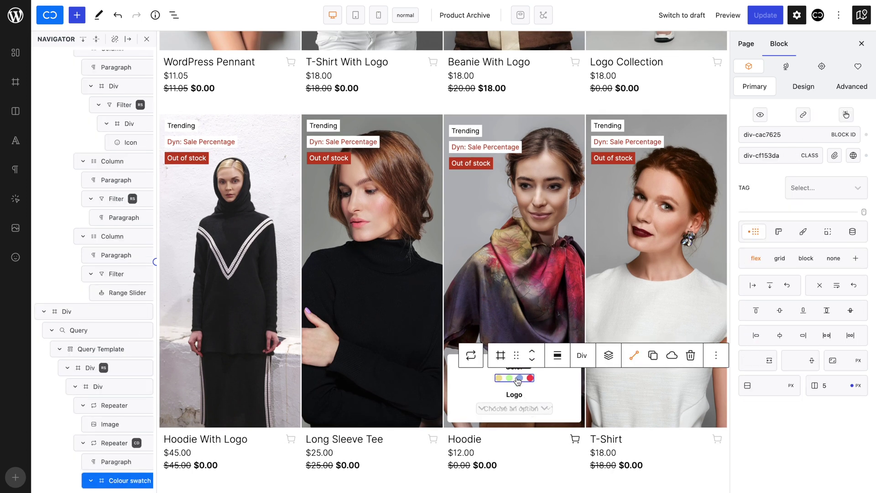
click(518, 381)
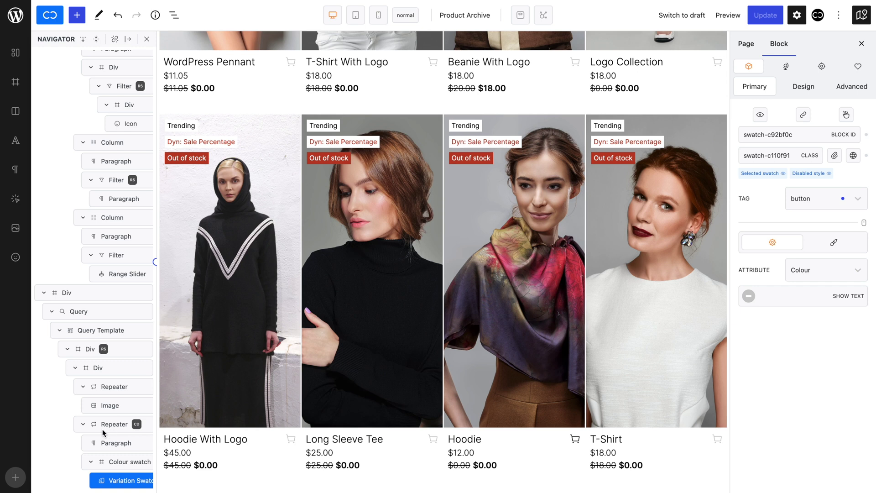
scroll(103, 433, down, 2)
mouse_move(507, 400)
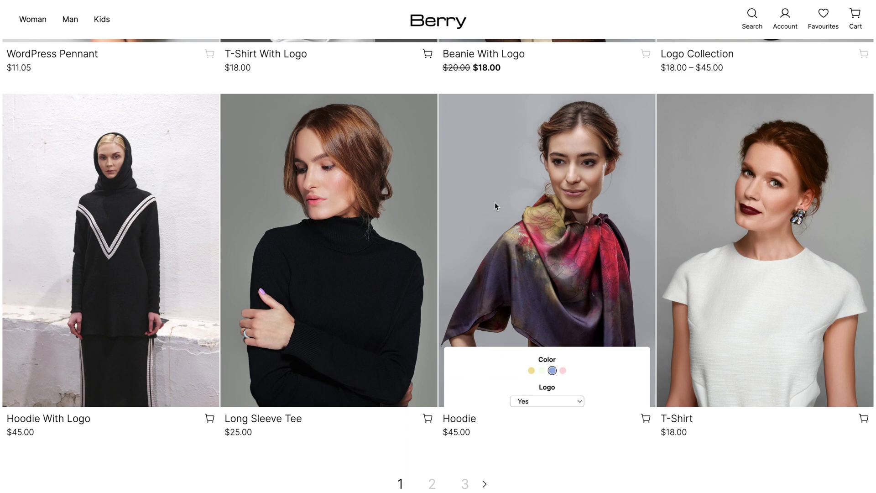
Open the Logo Collection product page, return to the shop, and view pagination page 2.
scroll(495, 202, up, 5)
scroll(495, 202, up, 2)
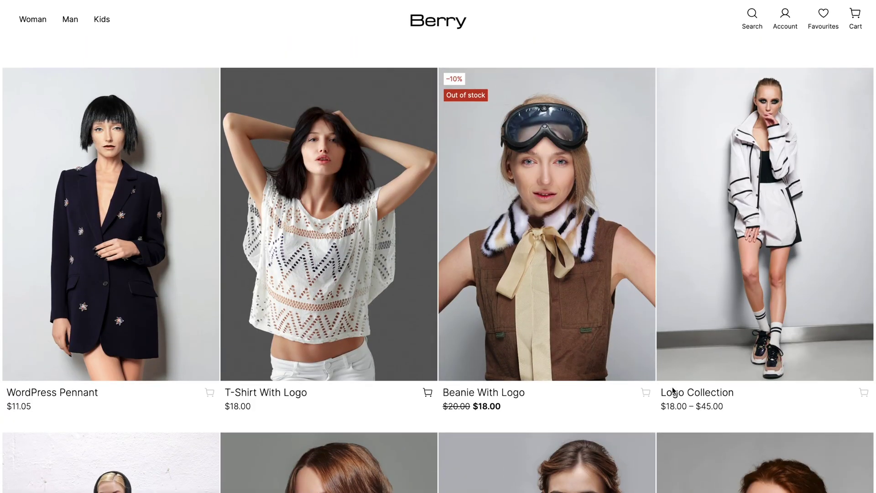
click(674, 391)
key(alt+Left)
scroll(551, 325, down, 7)
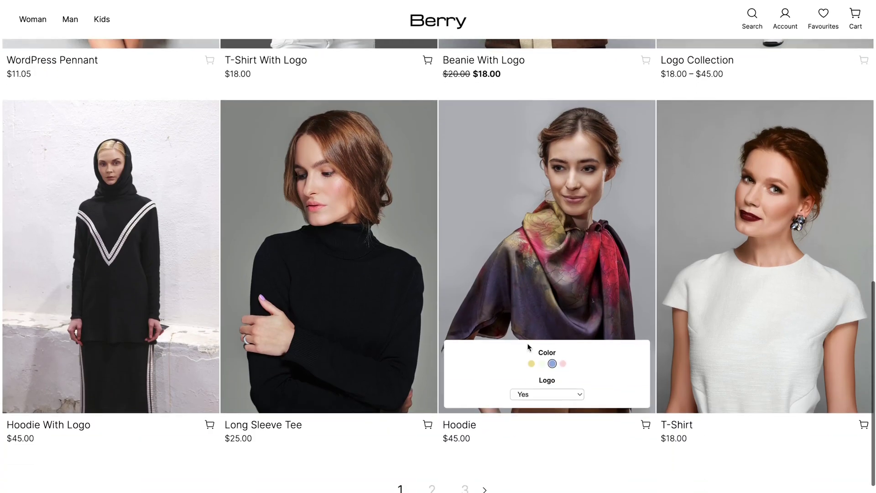
click(432, 489)
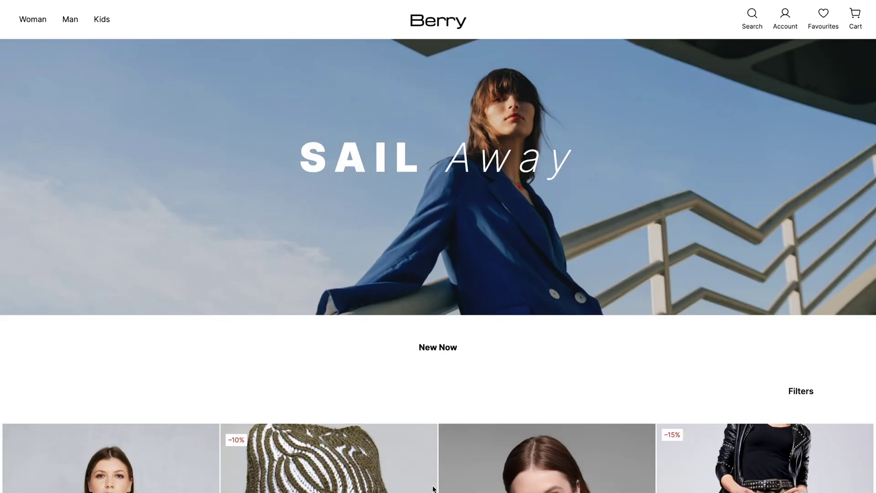
scroll(433, 489, down, 12)
scroll(433, 489, down, 3)
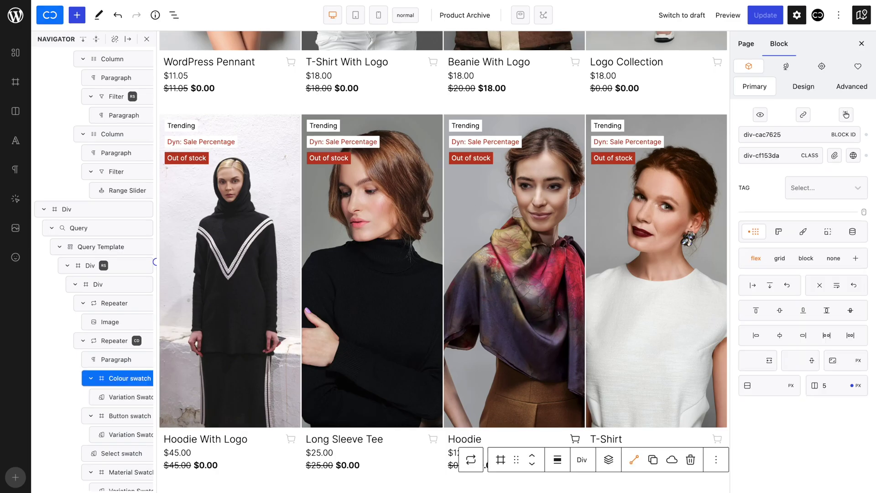
Review the display conditions on the Trending and Sale Percentage badges.
scroll(360, 152, up, 1)
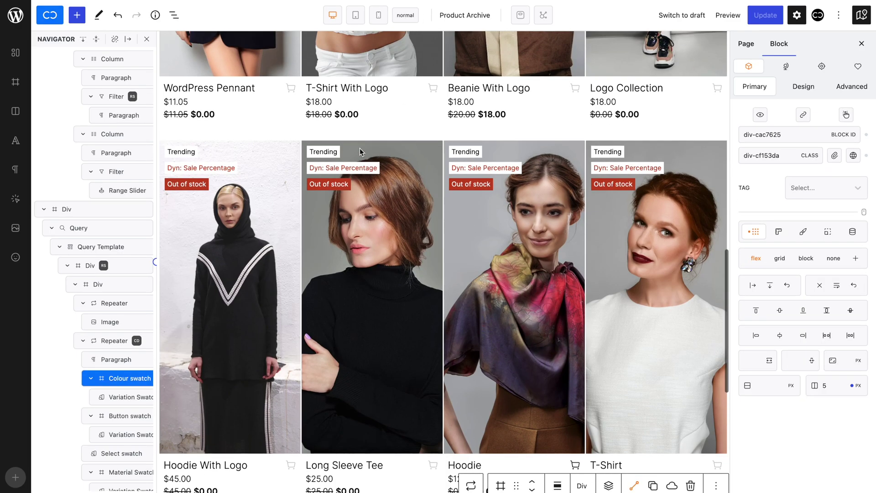
click(327, 152)
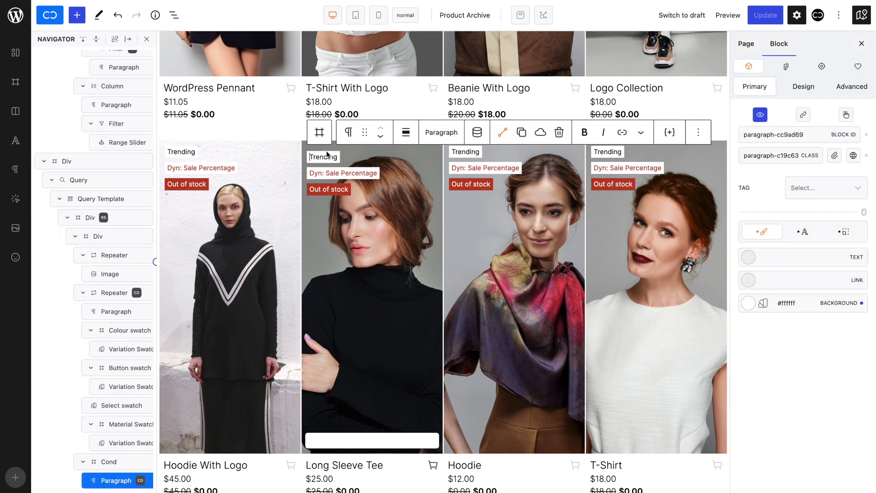
click(760, 115)
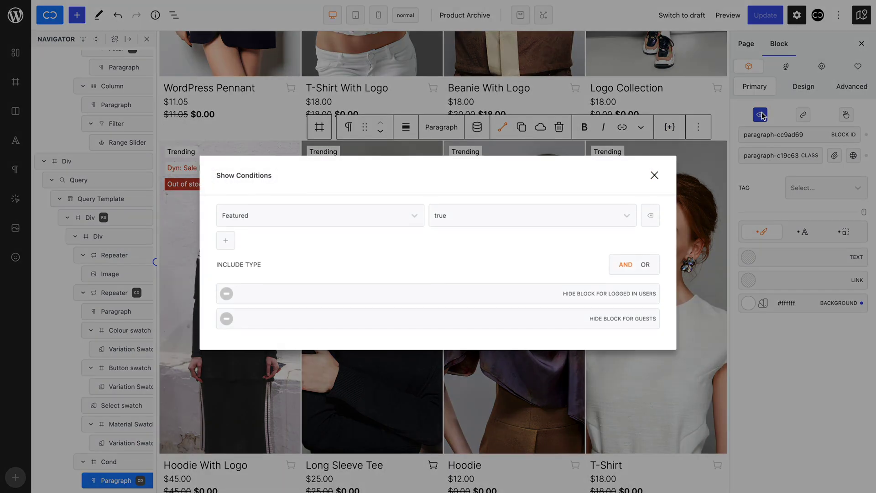
click(654, 176)
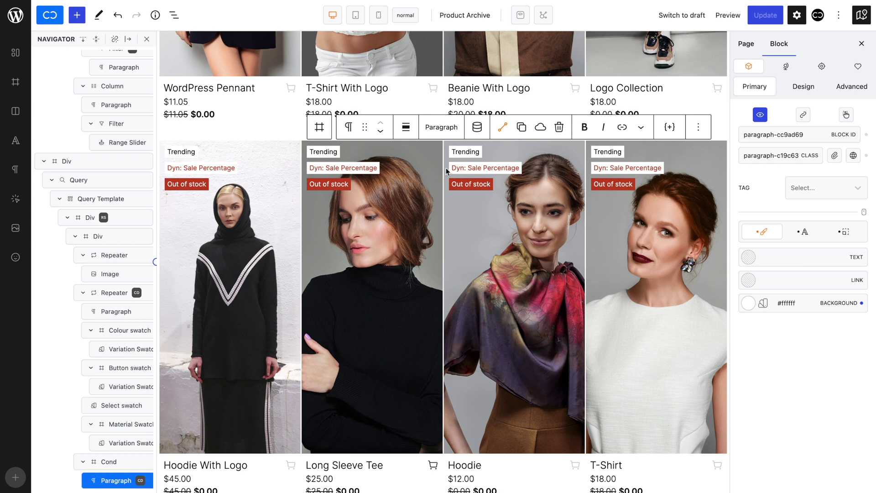
click(364, 174)
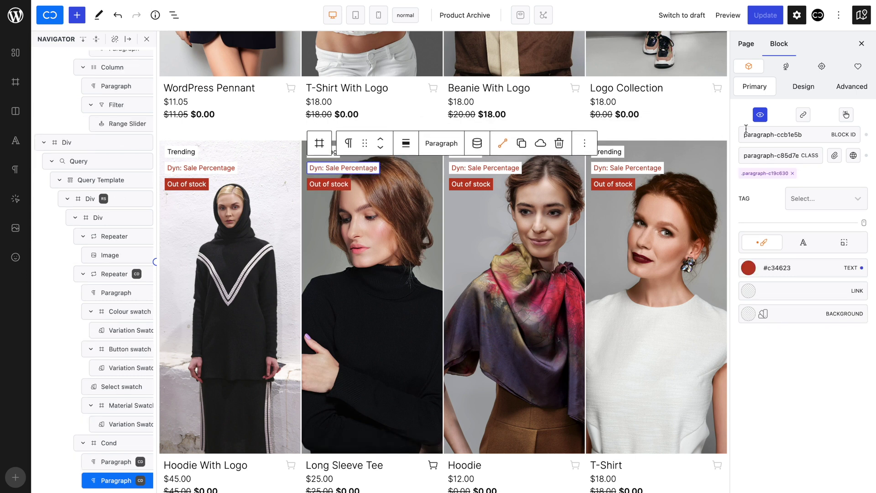
click(760, 116)
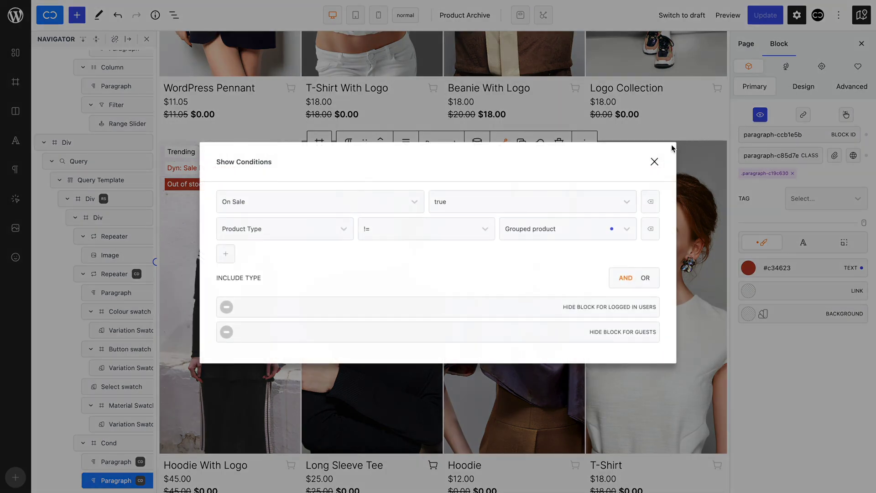
click(655, 162)
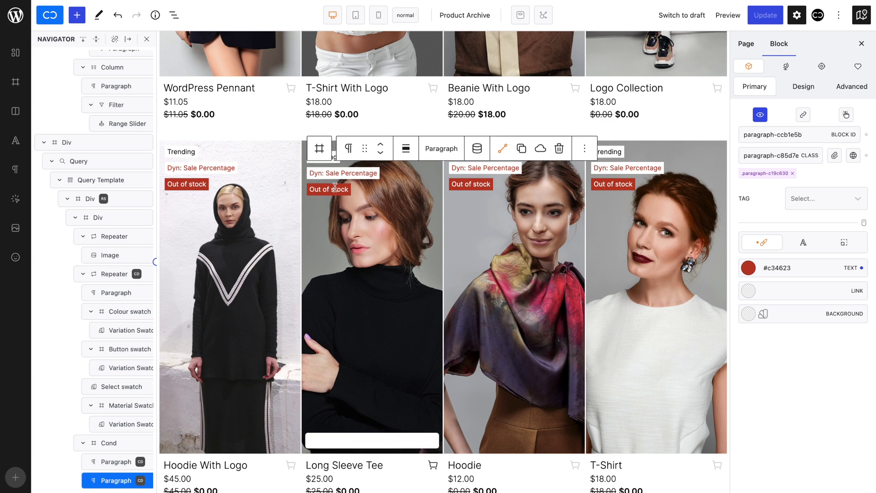
Paste a new badge paragraph under Cond and check its Stock Status === outofstock condition.
key(ctrl+v)
click(761, 116)
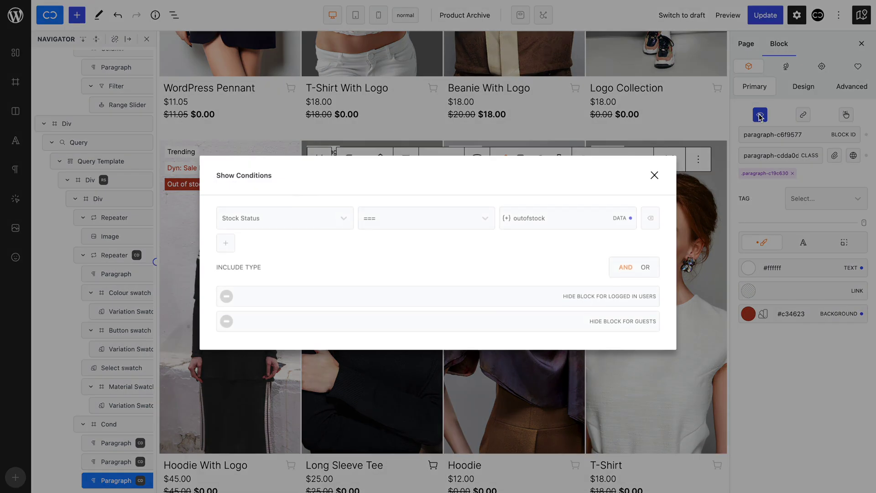
click(654, 176)
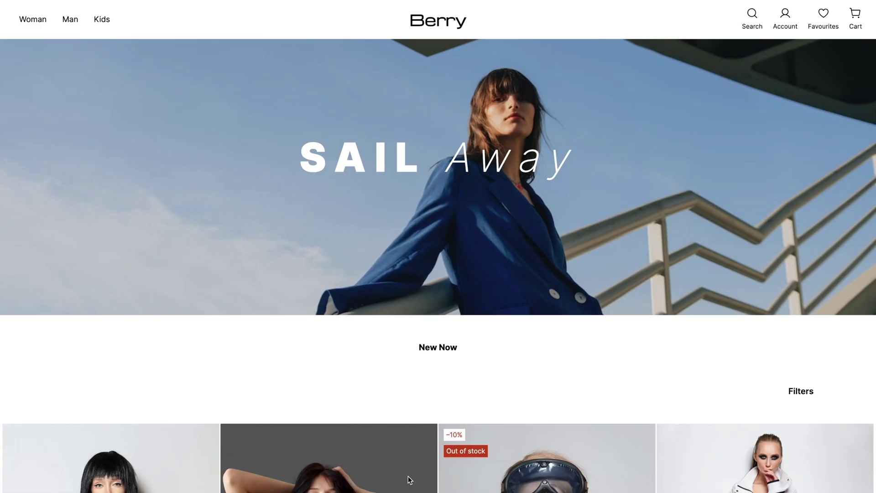
scroll(409, 479, down, 10)
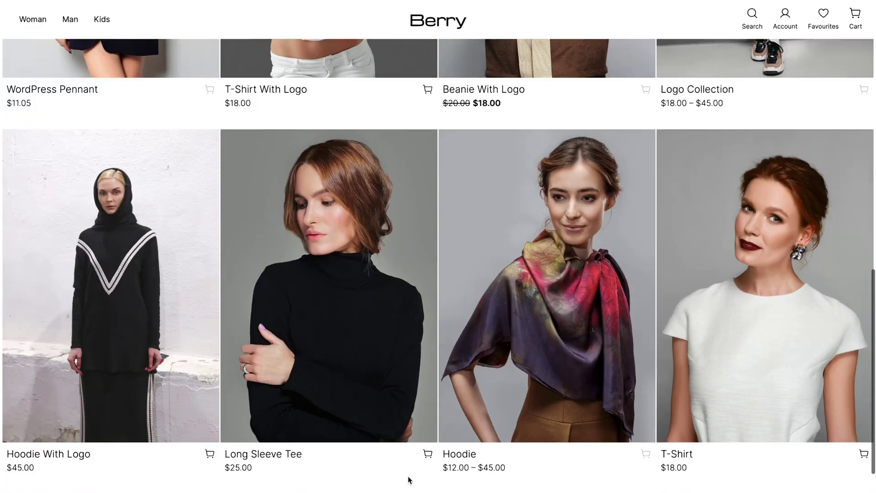
On the shop, set the Hoodie's Logo to No and cycle Red, Blue, Green, Yellow, back to Red.
mouse_move(559, 378)
click(521, 375)
click(507, 414)
click(502, 448)
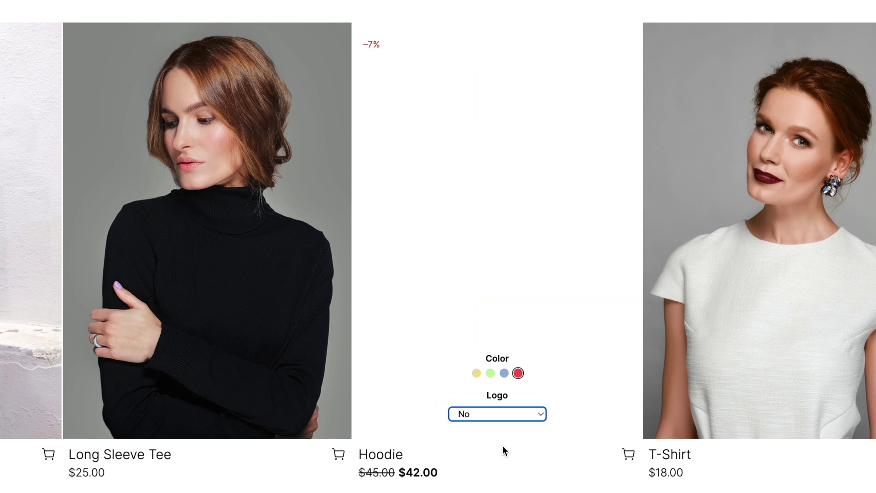
click(504, 373)
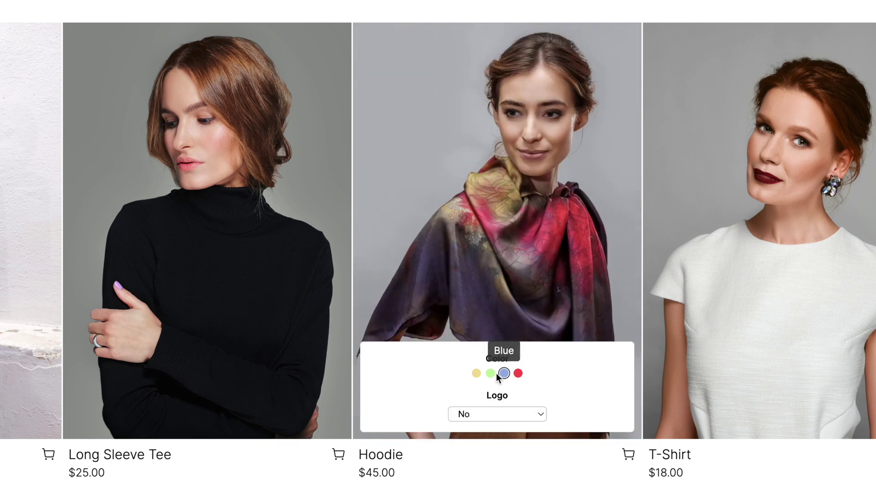
click(490, 373)
click(477, 373)
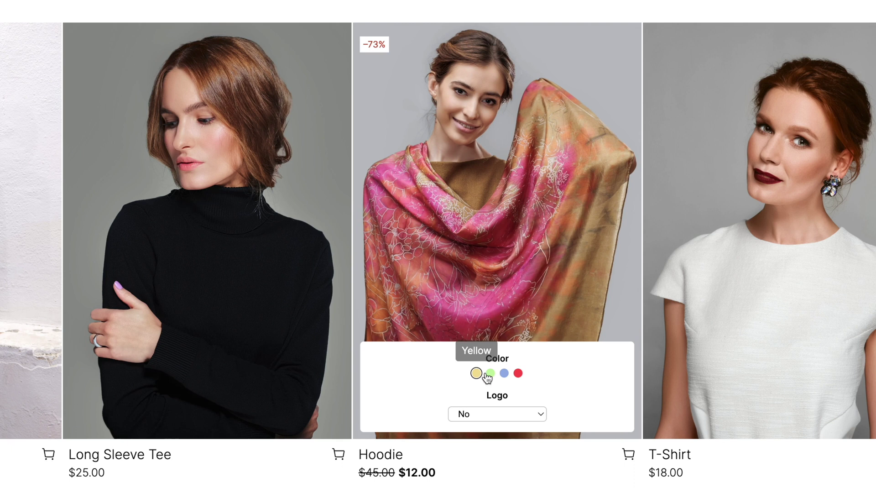
click(518, 373)
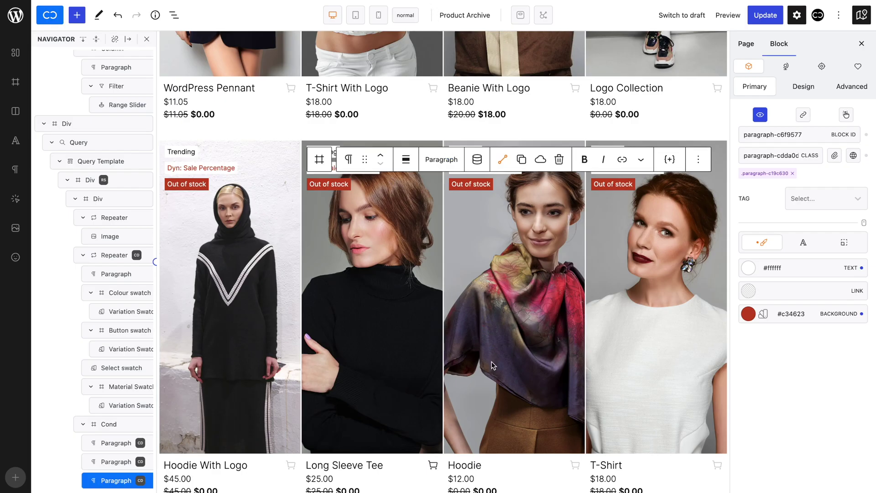
Open the Variation Swatch's Design states and edit its Selected swatch and Disabled style.
scroll(492, 362, down, 2)
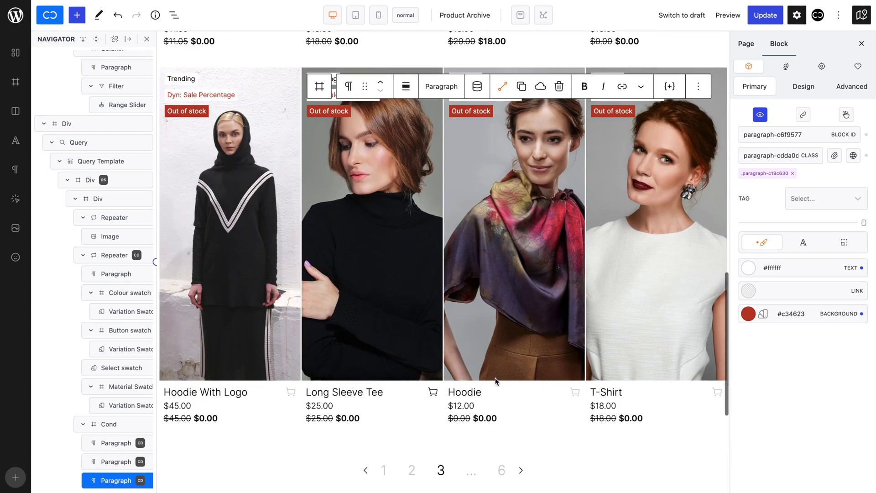
click(496, 376)
click(514, 337)
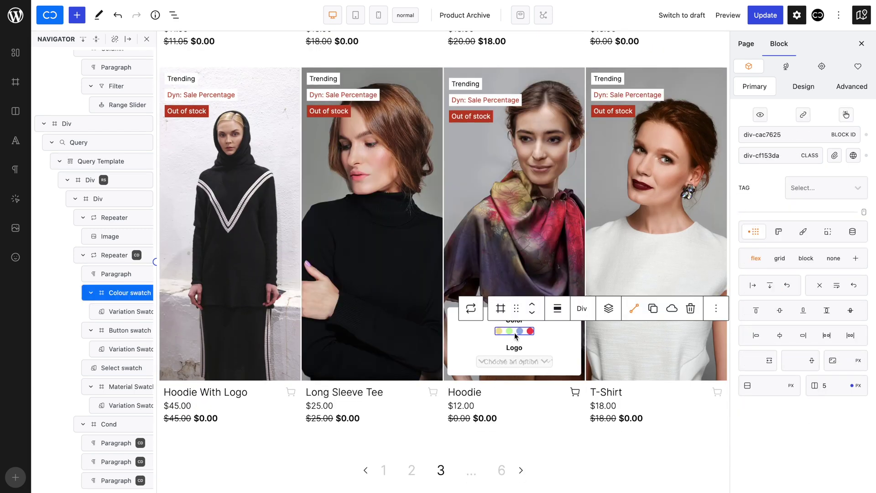
click(514, 332)
click(813, 94)
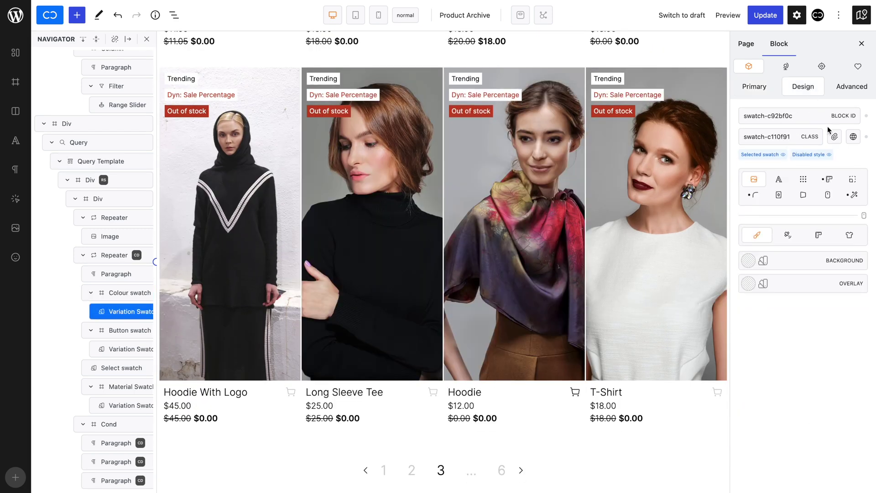
click(853, 195)
click(804, 257)
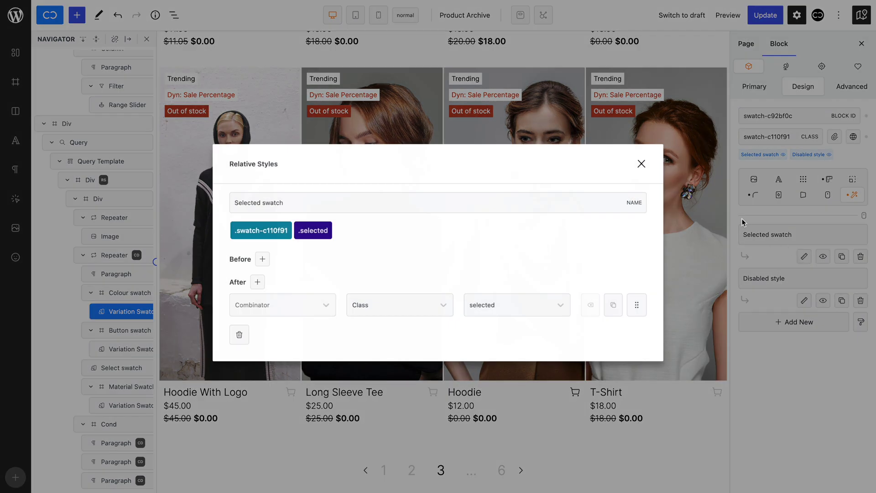
click(642, 164)
click(803, 302)
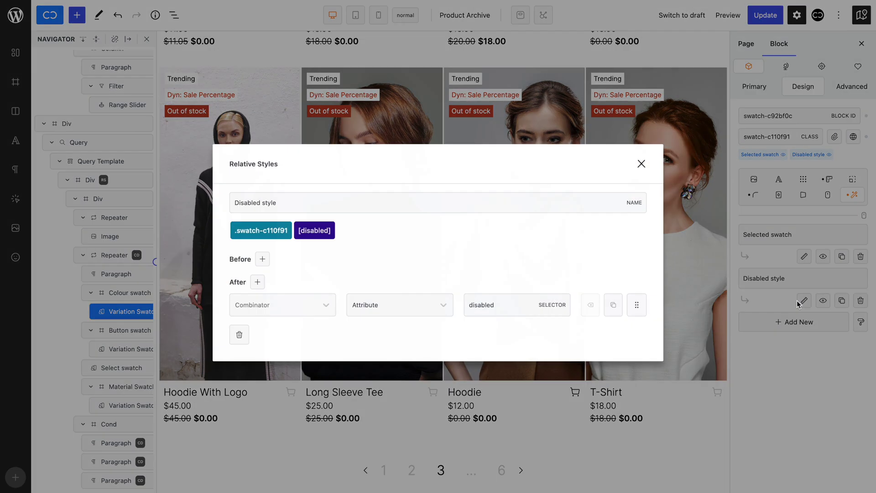
click(648, 166)
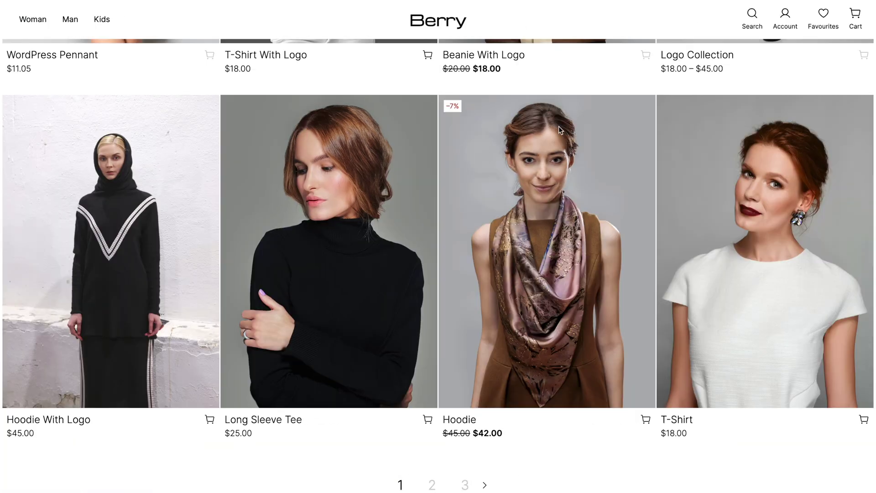
Add the Red, no-logo Hoodie and the Long Sleeve Tee using their cart icons.
mouse_move(585, 231)
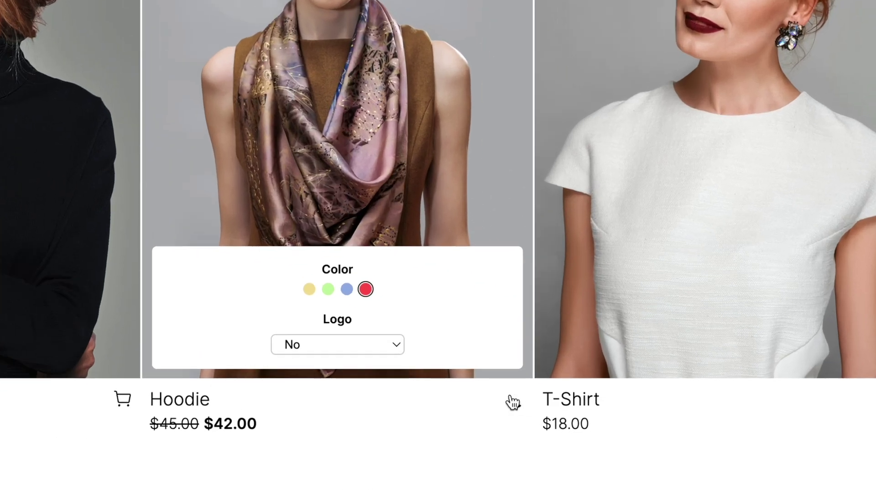
click(513, 402)
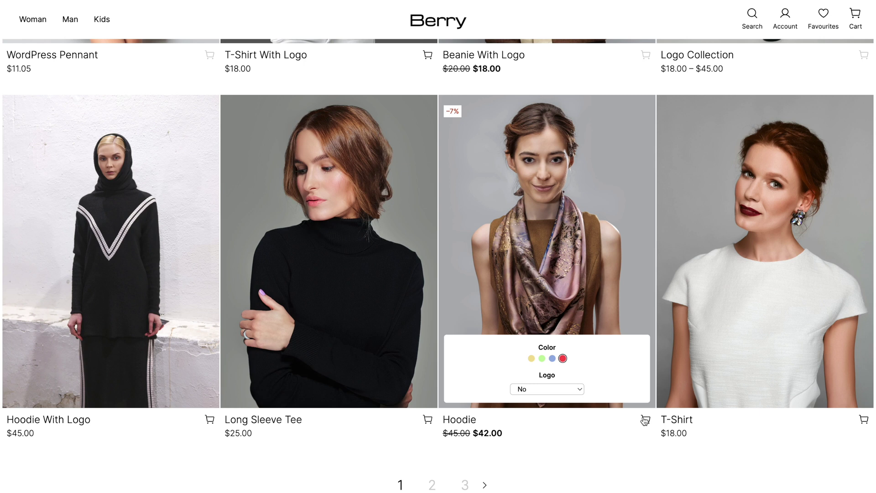
click(428, 420)
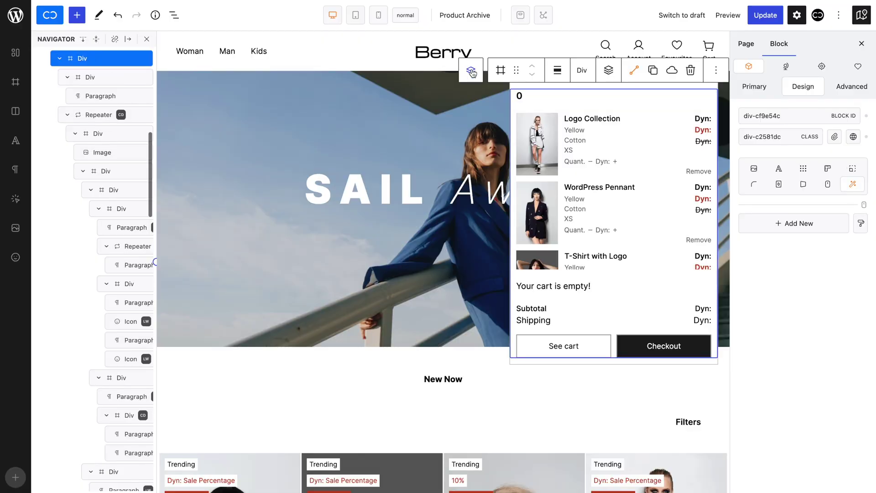
Give the popover a Cart-context Show -> Hide interaction with duration 2, then check the live mini-cart.
click(770, 93)
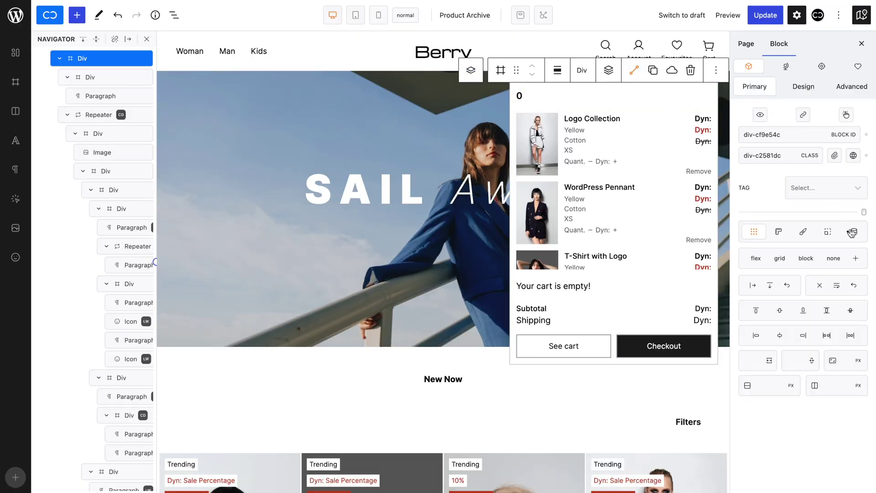
click(860, 239)
click(819, 286)
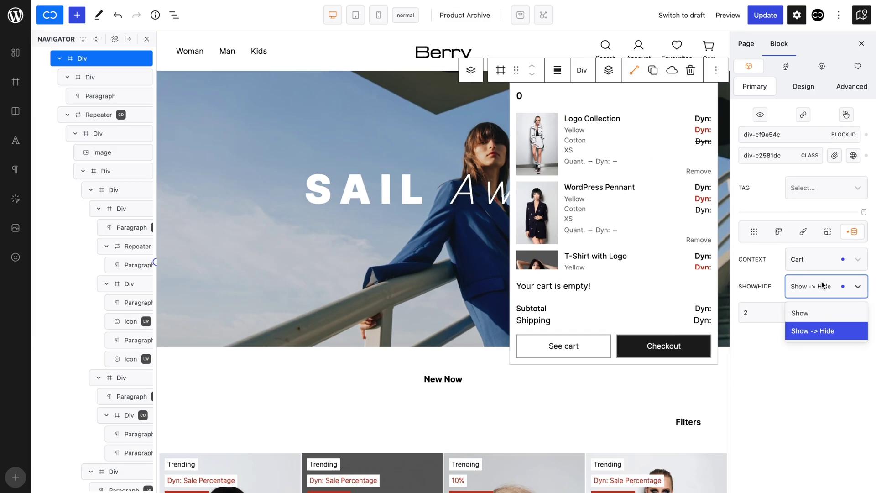
click(792, 247)
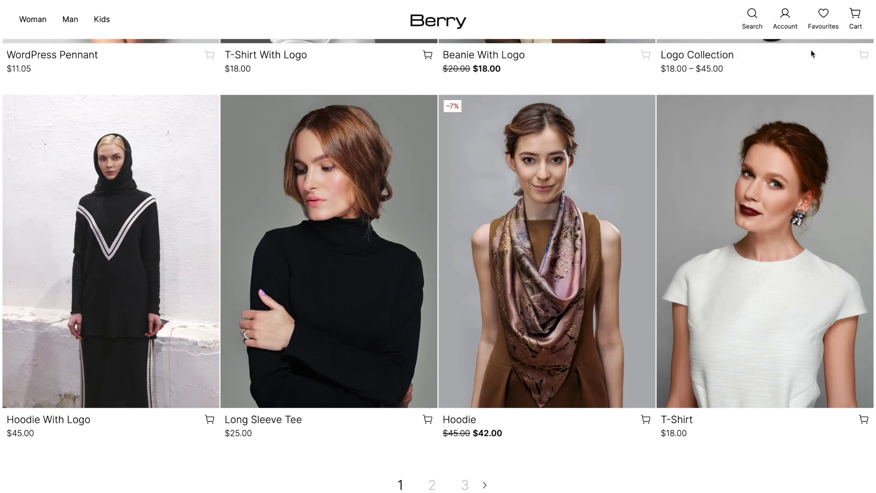
click(852, 30)
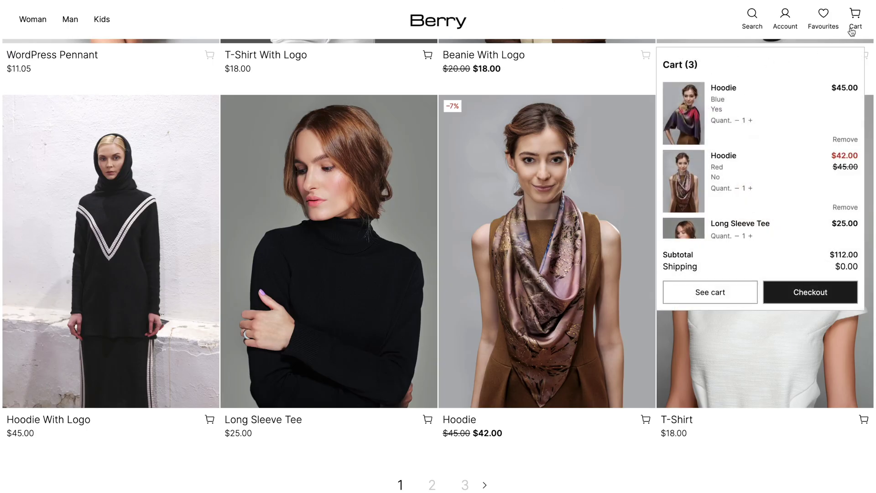
scroll(804, 119, down, 2)
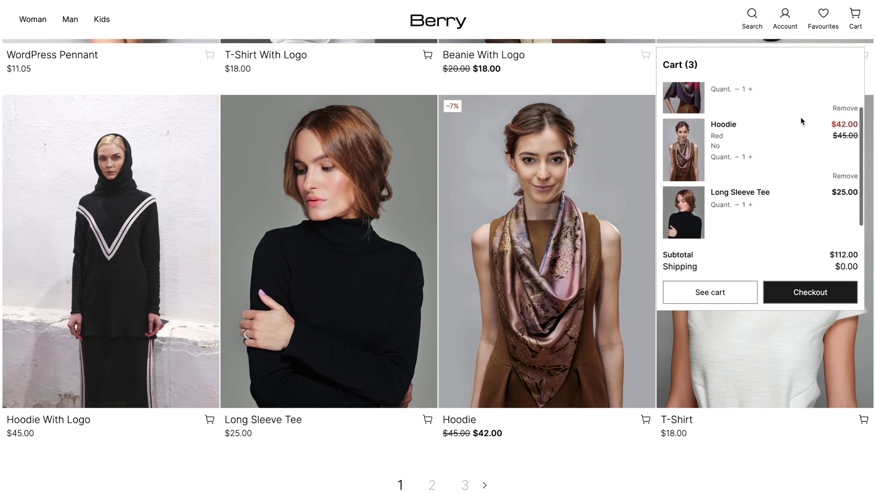
scroll(802, 121, up, 2)
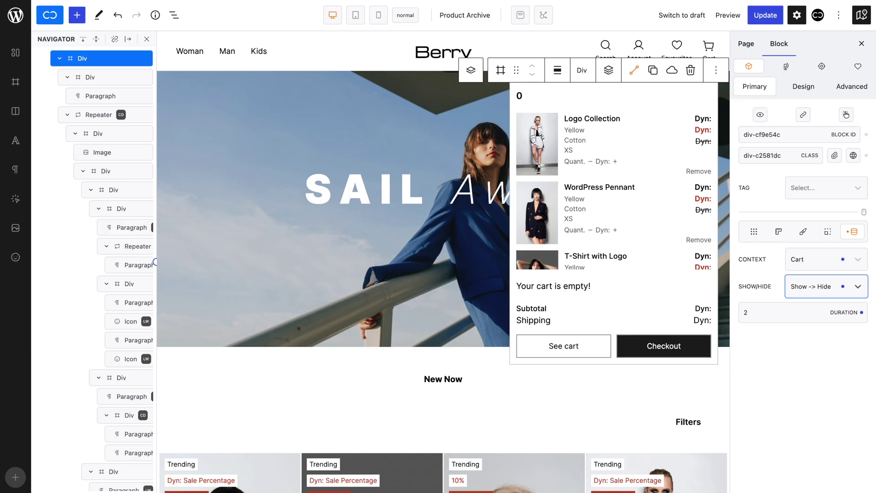
Inspect the cart item blocks: product image, title, Yellow attribute text, attribute repeater and Remove link.
click(548, 136)
click(578, 126)
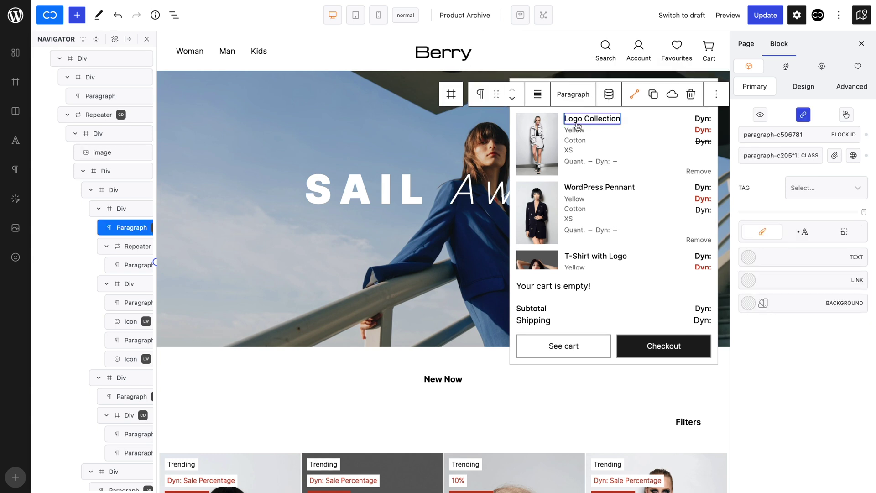
click(575, 130)
click(575, 144)
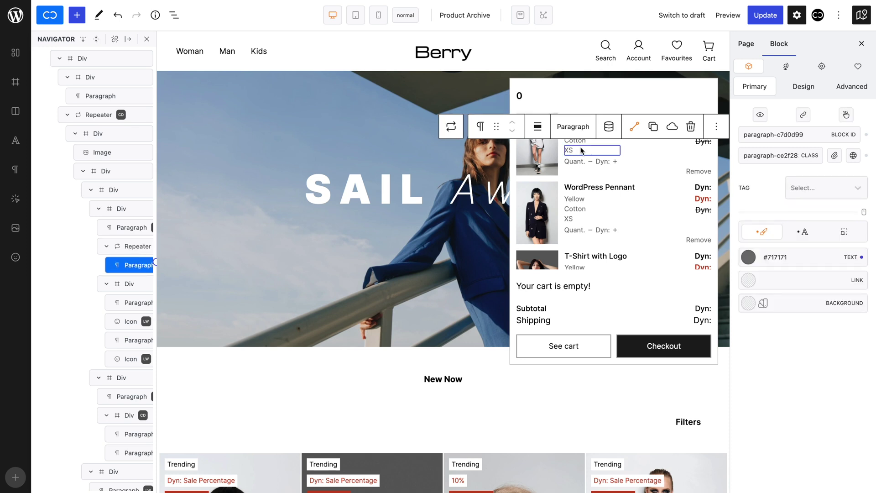
click(694, 173)
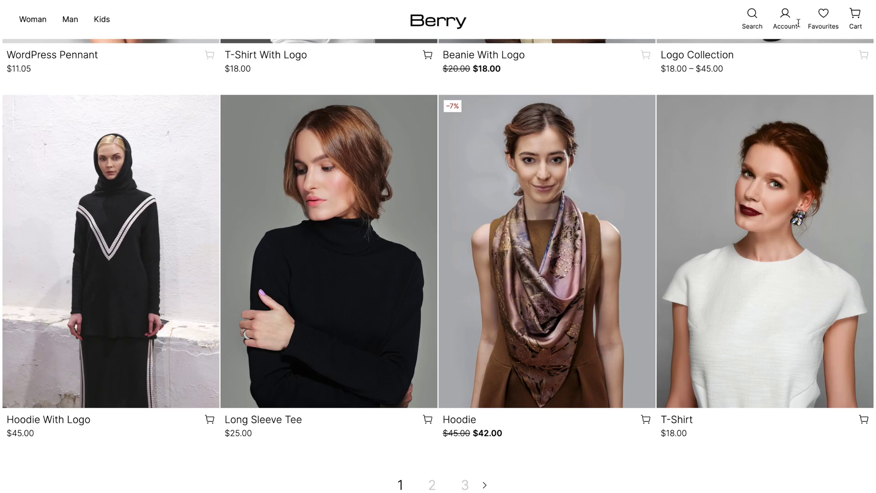
In the live mini-cart, raise the blue Hoodie's quantity to 3, then remove it.
click(845, 26)
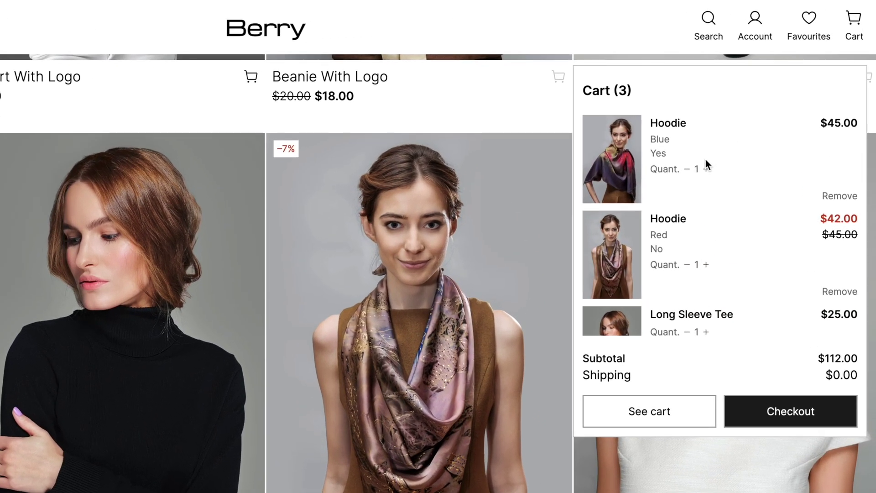
click(705, 170)
click(706, 170)
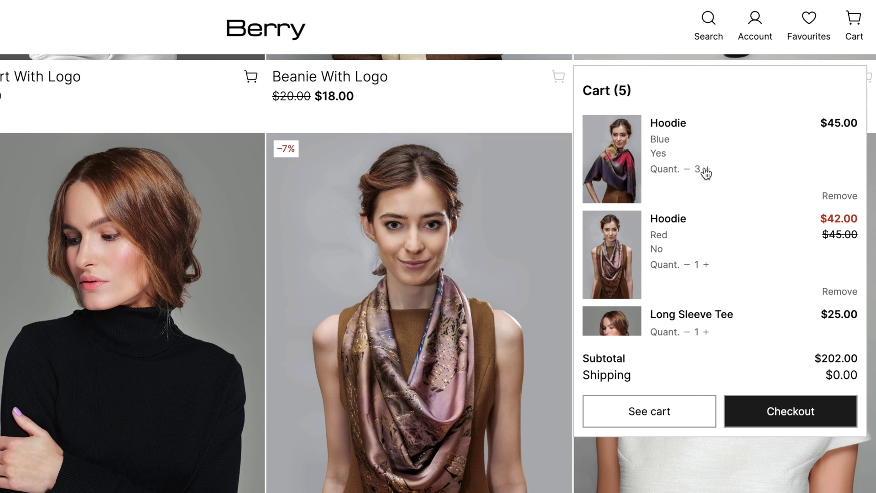
click(839, 197)
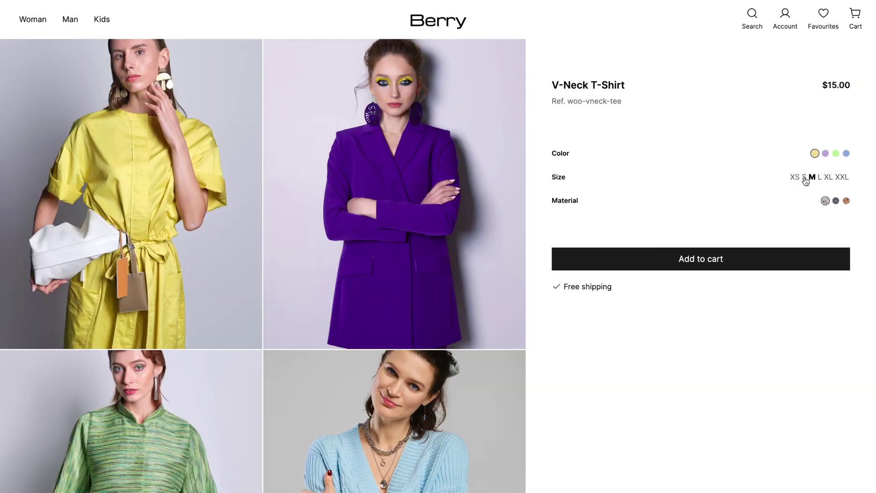
Add a size L, green V-Neck T-Shirt to the cart, then view the template's visibility conditions.
click(820, 177)
click(836, 154)
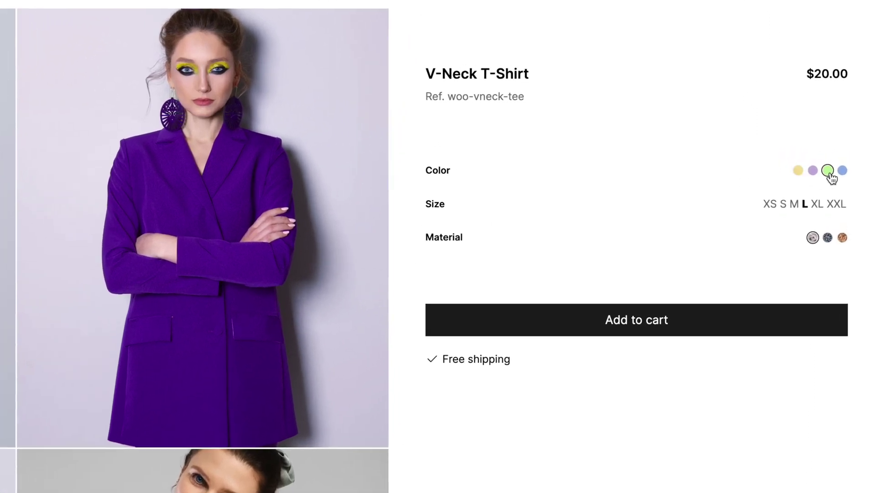
click(635, 350)
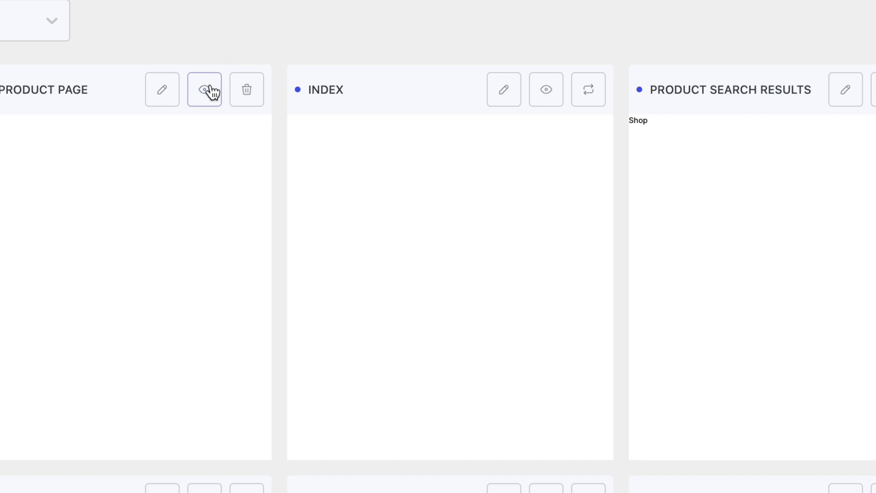
click(204, 88)
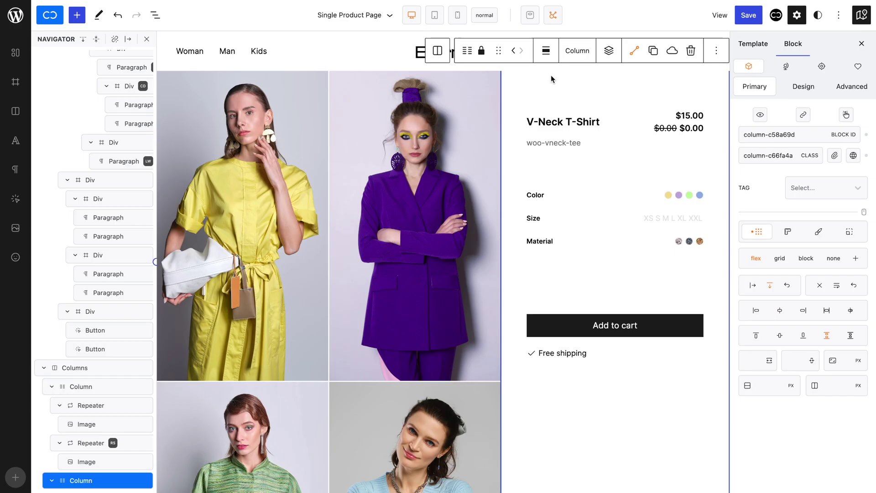
Confirm the gallery image Repeater keeps Woo Gallery as its data source.
click(438, 51)
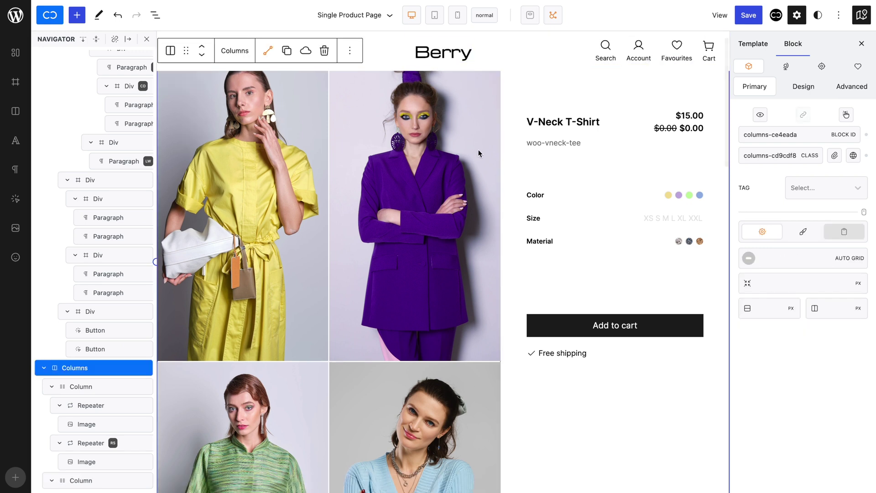
click(396, 152)
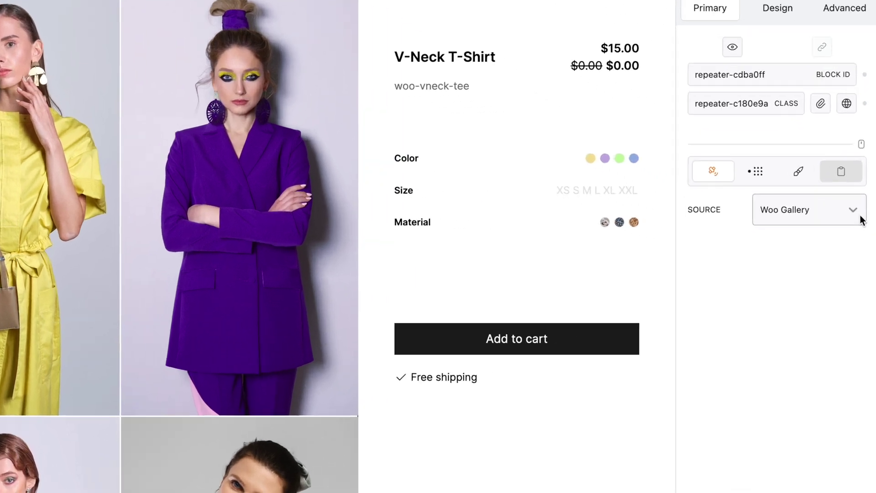
click(863, 236)
click(861, 197)
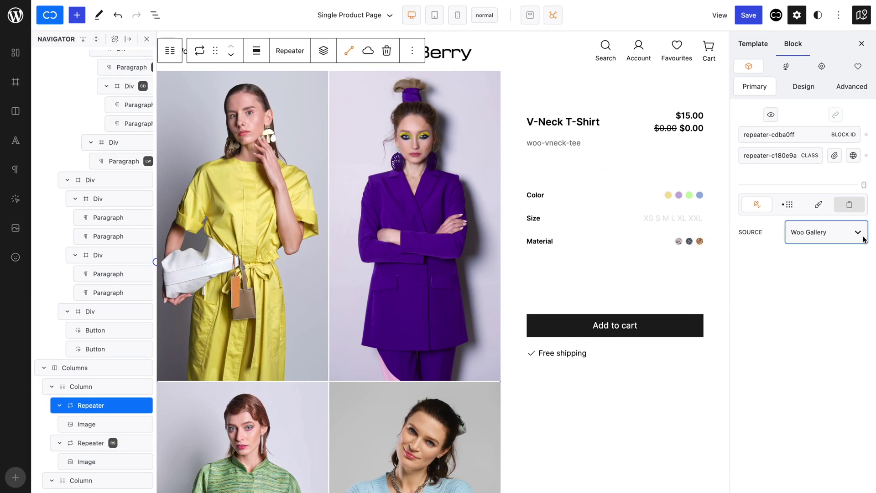
Inspect the V-Neck T-Shirt title, $15.00 price, Color swatch row and Add to cart blocks.
click(590, 123)
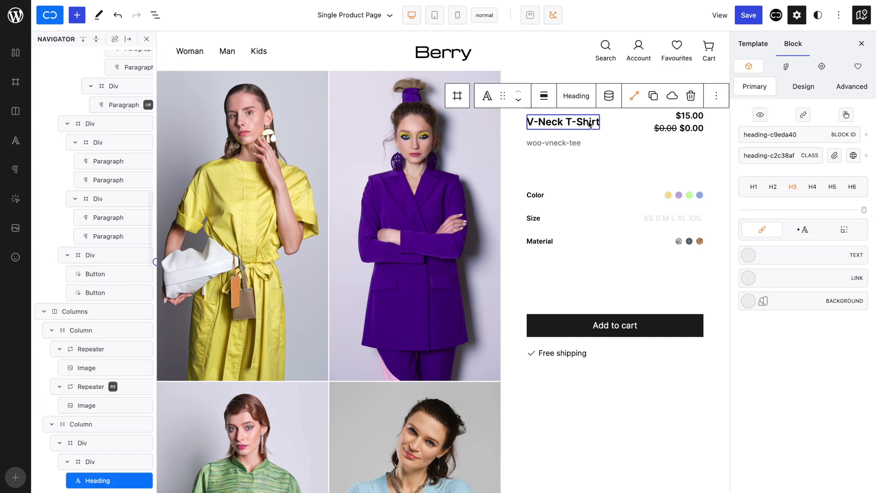
click(691, 117)
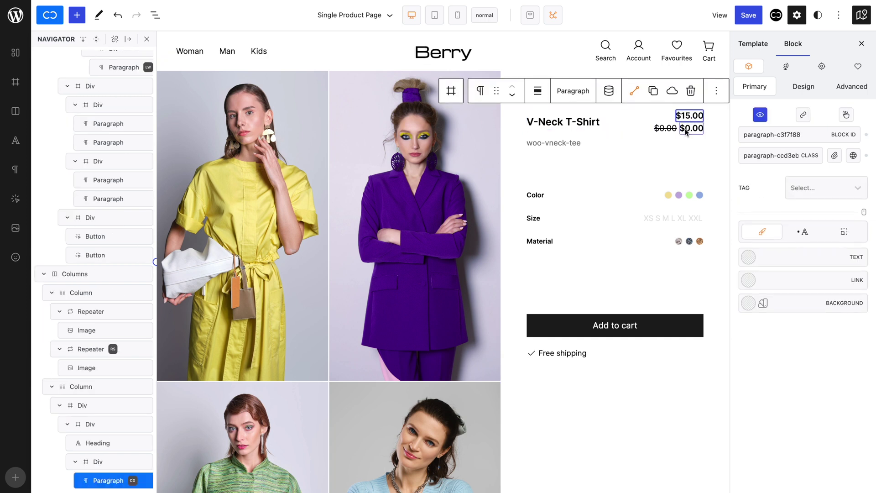
click(686, 132)
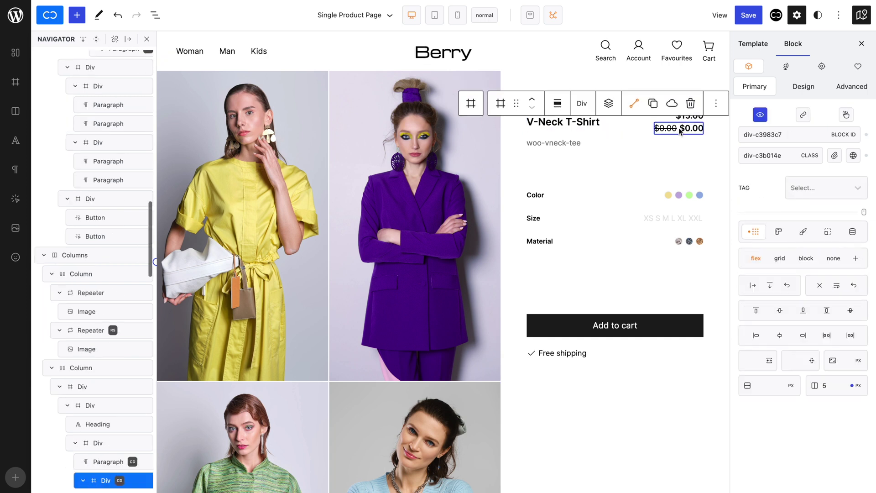
click(540, 195)
click(569, 323)
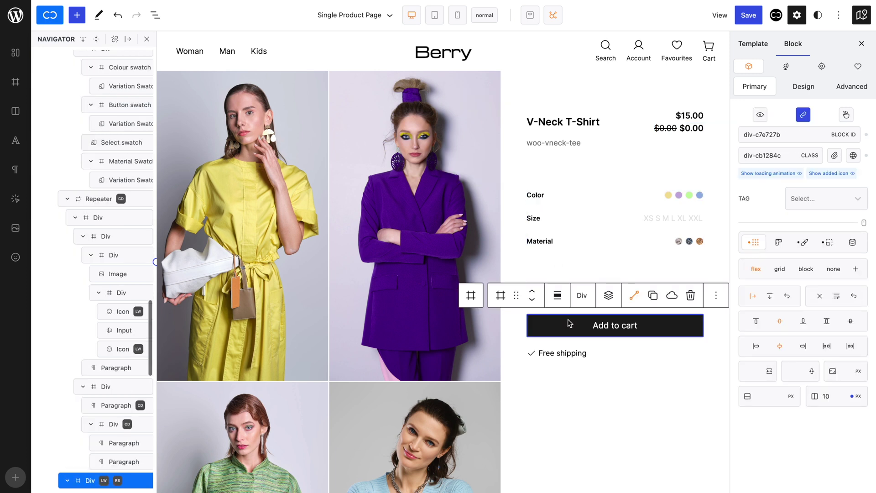
click(514, 256)
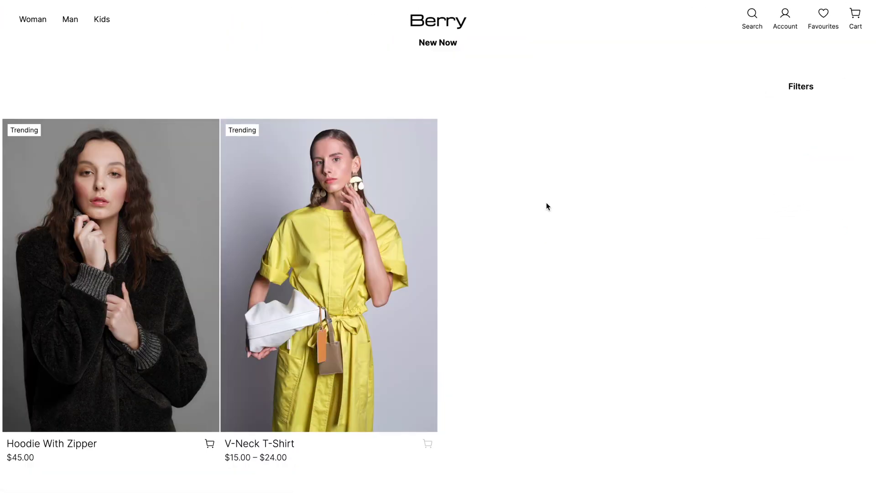
Open the Hoodie With Zipper simple product page from the shop.
scroll(546, 203, down, 1)
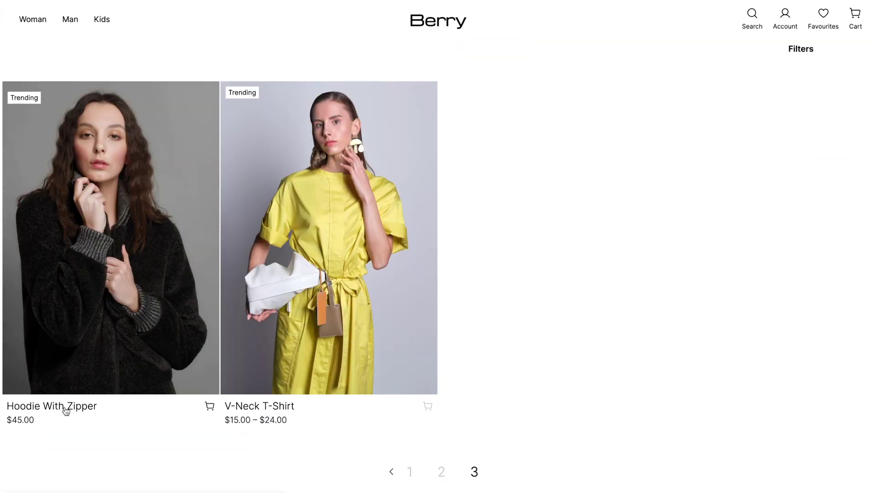
click(66, 408)
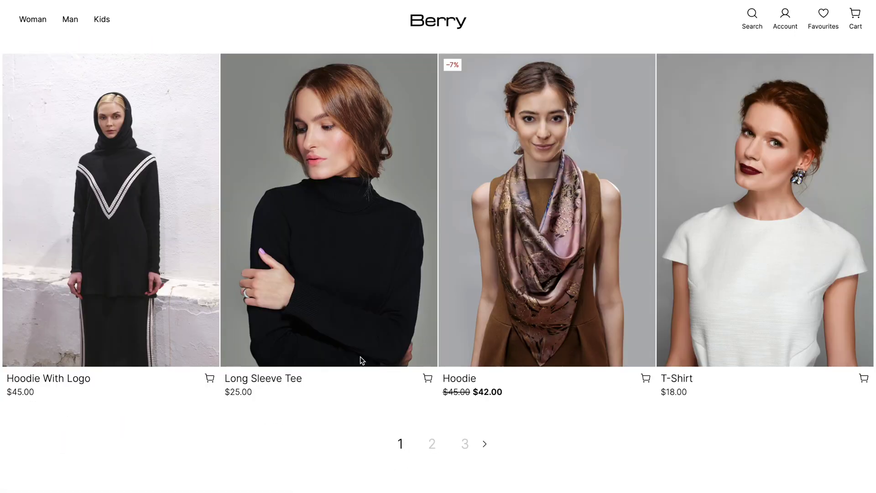
scroll(360, 357, up, 4)
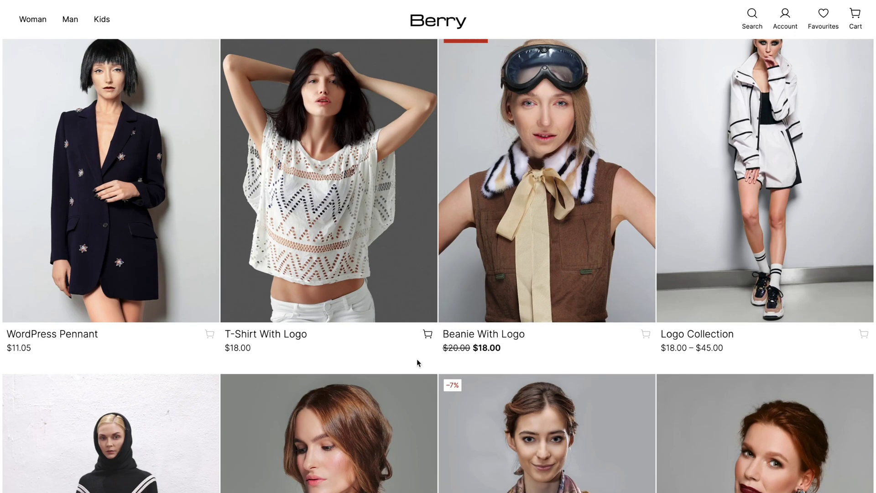
Open the Logo Collection grouped product and raise the Hoodie with Logo and Beanie quantities.
click(698, 338)
click(625, 172)
click(553, 149)
click(553, 149)
click(552, 150)
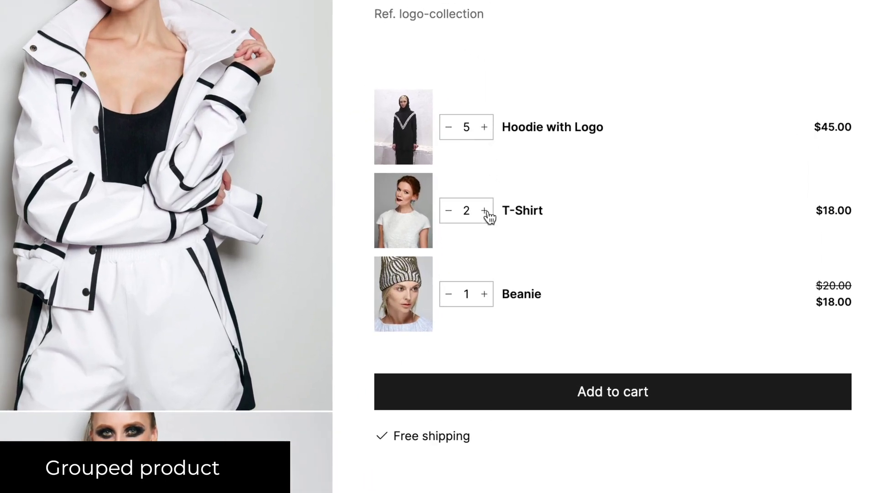
click(485, 294)
click(484, 294)
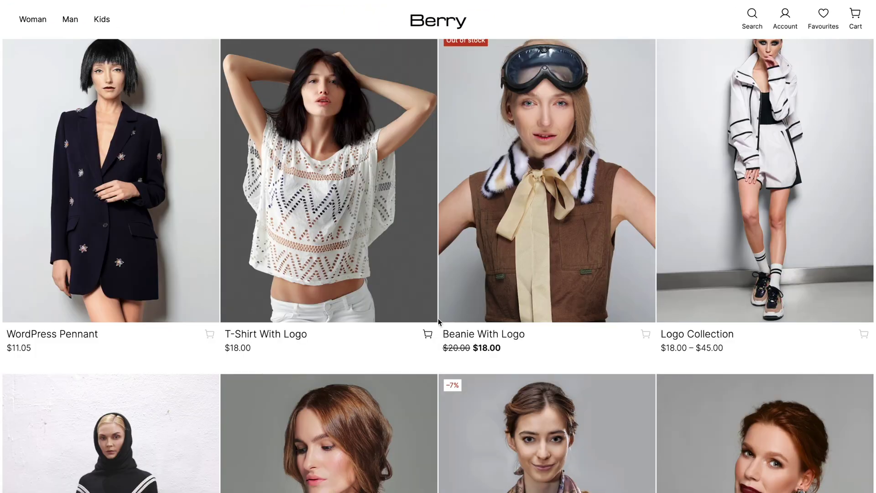
Visit the WordPress Pennant external product, then try purple, green, size S and second material swatches.
click(92, 339)
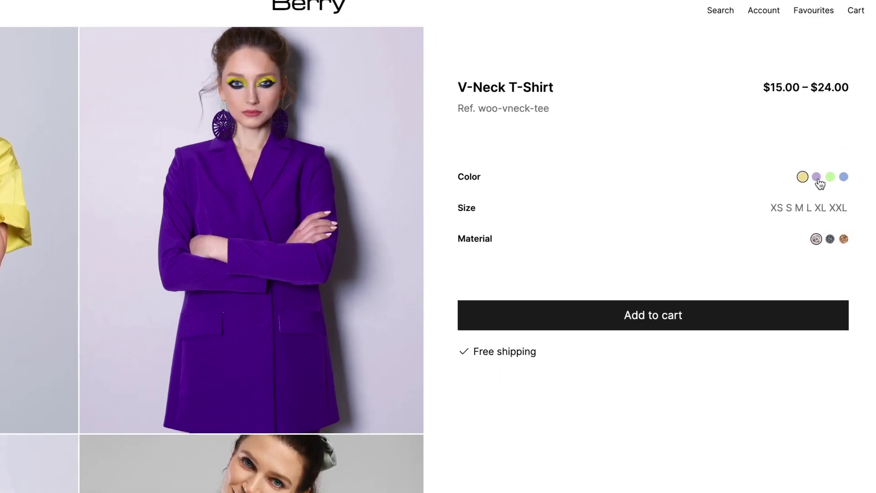
click(823, 159)
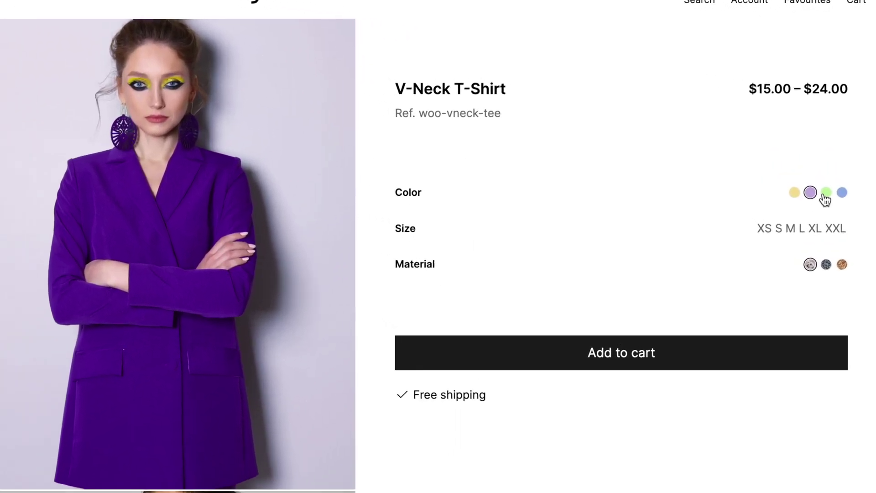
click(835, 160)
click(781, 236)
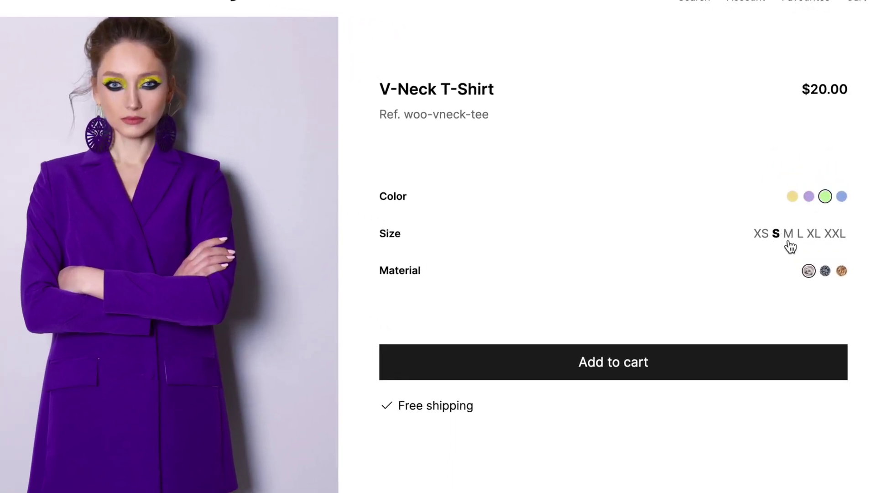
click(825, 270)
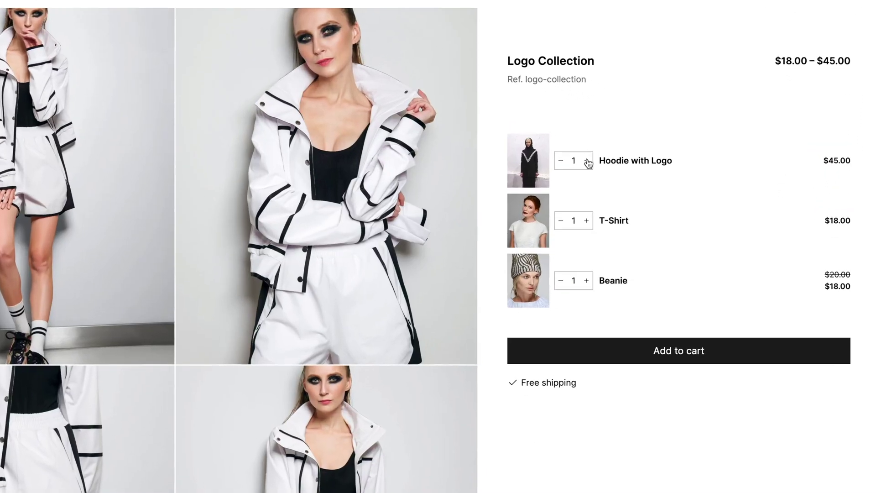
Raise Hoodie with Logo quantity, set T-Shirt to 2, and leave Beanie at 1.
click(587, 161)
click(518, 138)
click(519, 138)
click(519, 137)
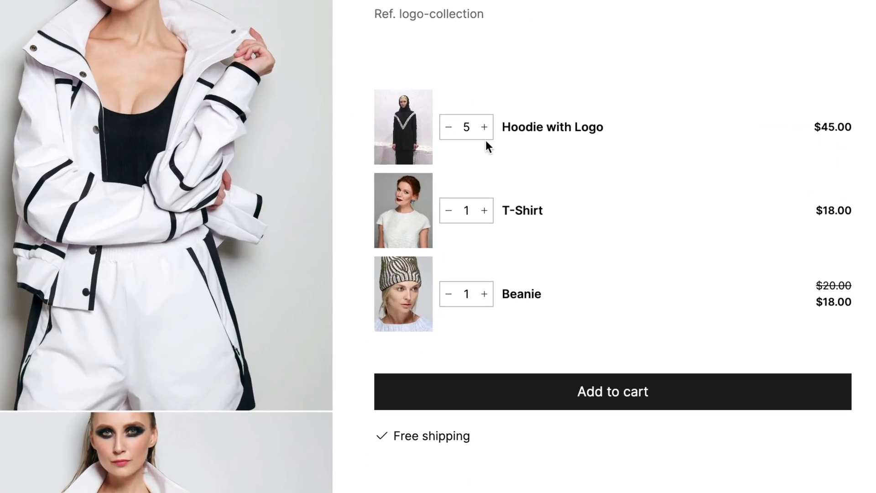
click(485, 211)
click(484, 293)
click(485, 293)
click(449, 294)
click(449, 294)
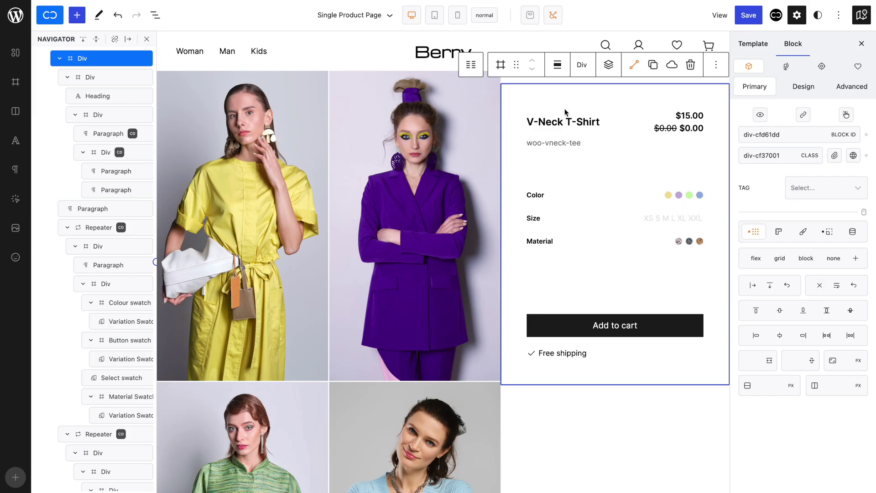
click(577, 194)
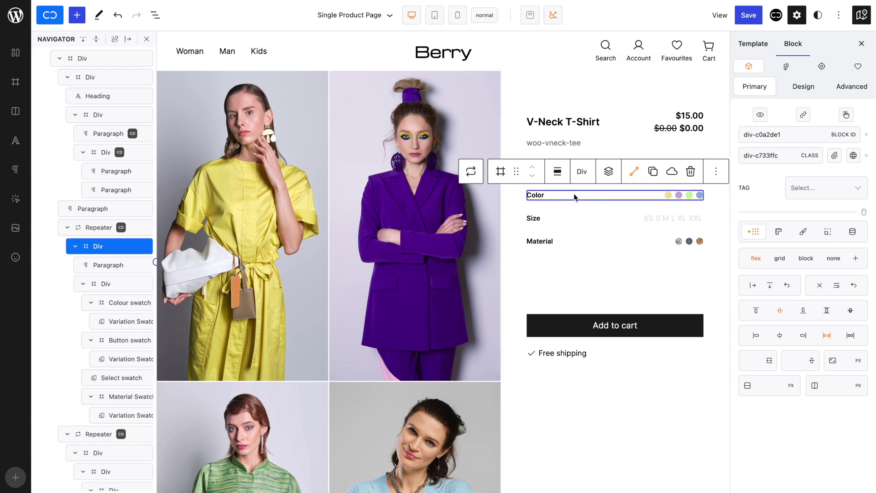
click(473, 173)
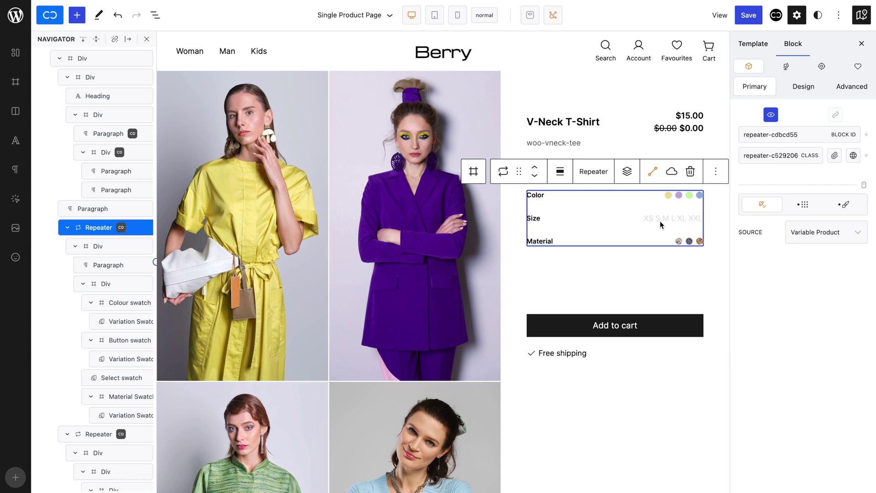
click(694, 196)
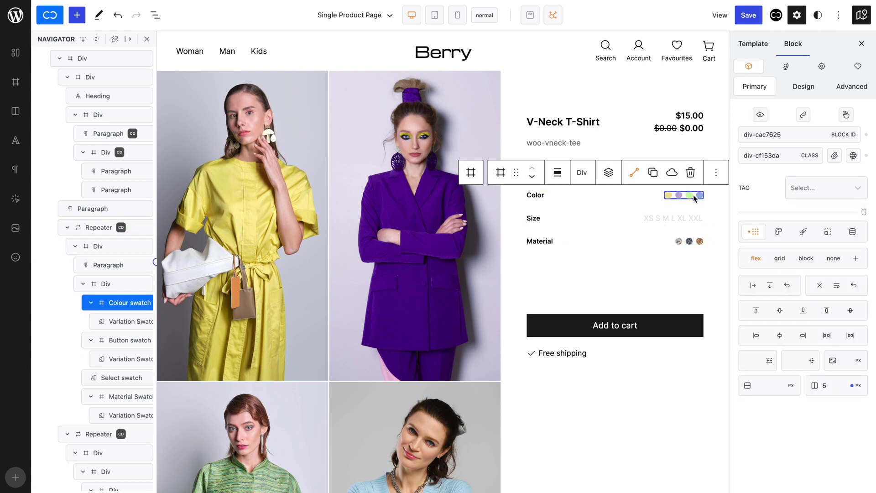
click(693, 195)
click(813, 271)
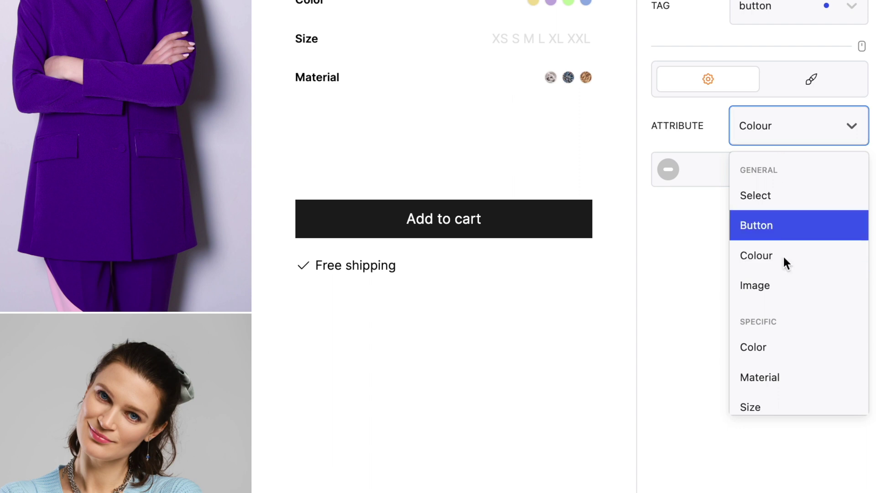
scroll(785, 292, down, 1)
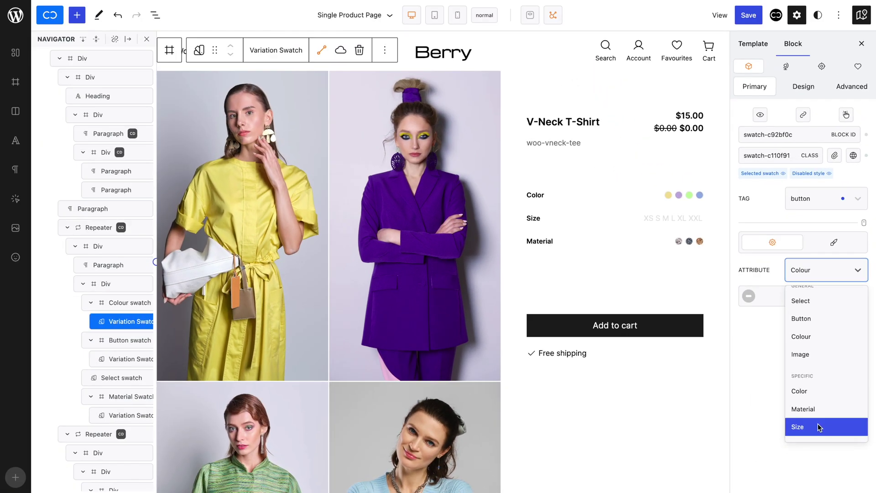
click(840, 274)
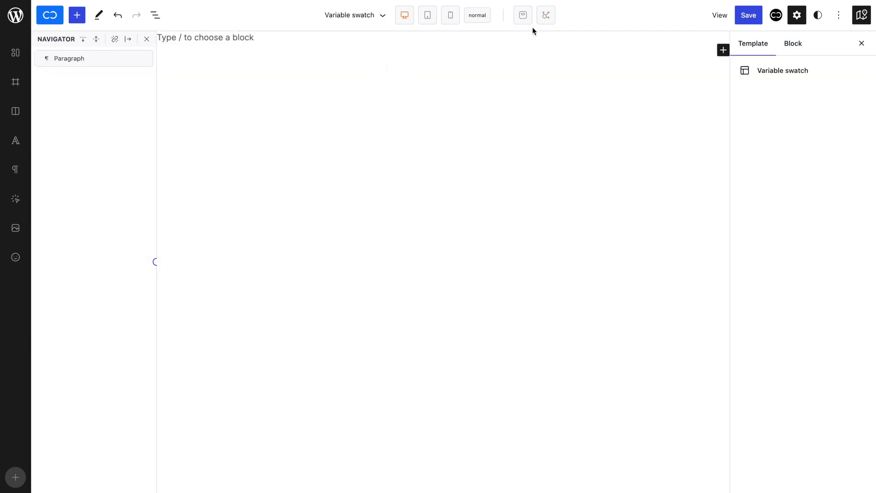
Preview the template with the V-Neck T-Shirt product.
click(546, 18)
text(v nec)
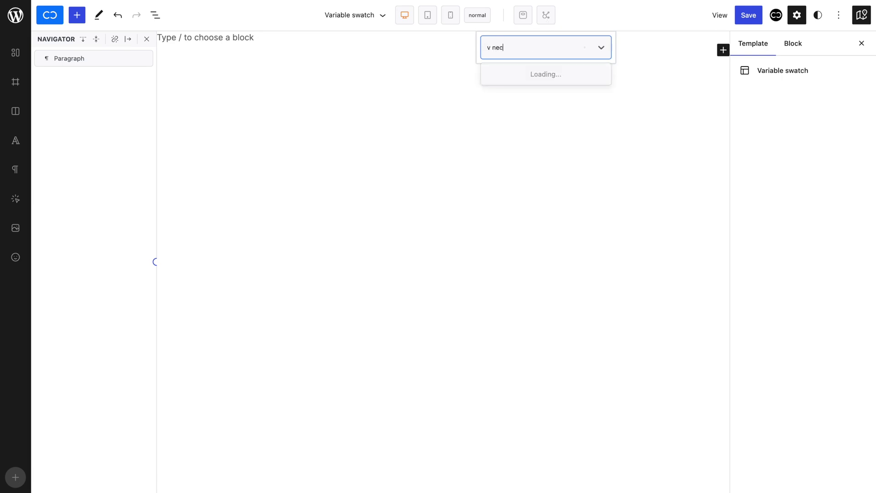
click(533, 71)
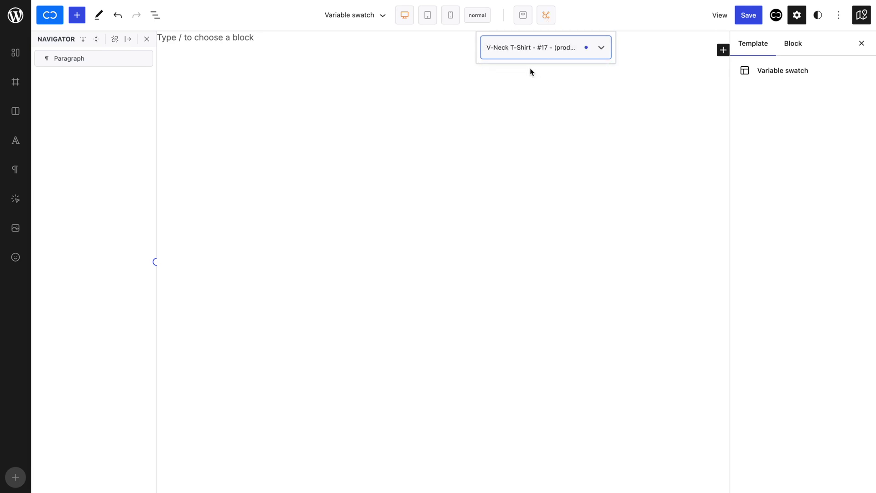
Replace the empty paragraph with a Section holding a Repeater sourced from Variable Product.
click(284, 33)
text(/sec)
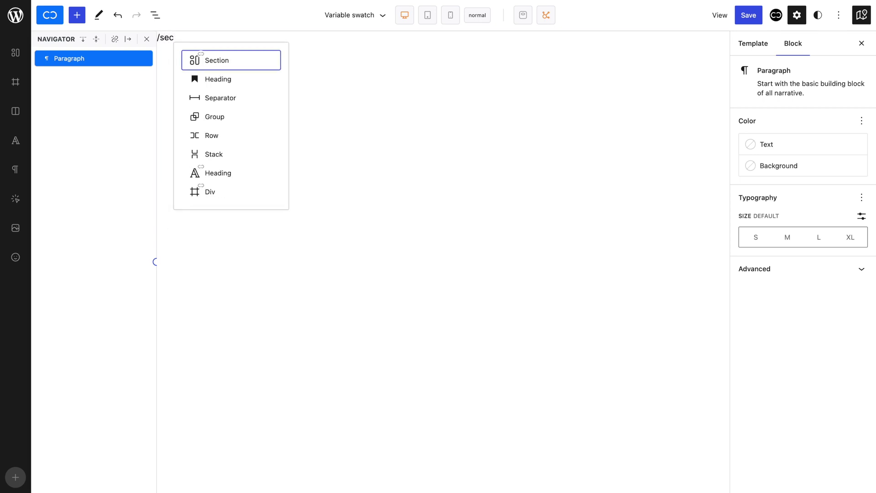
key(Return)
click(232, 207)
text(repe)
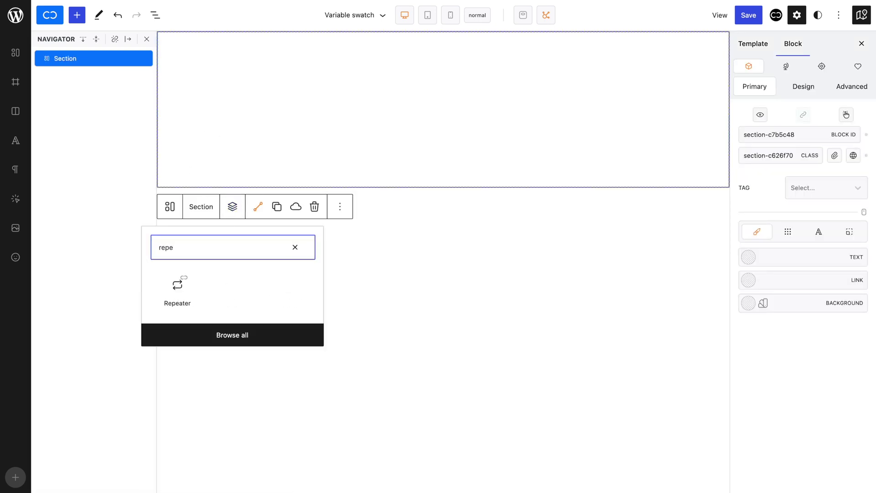
click(176, 287)
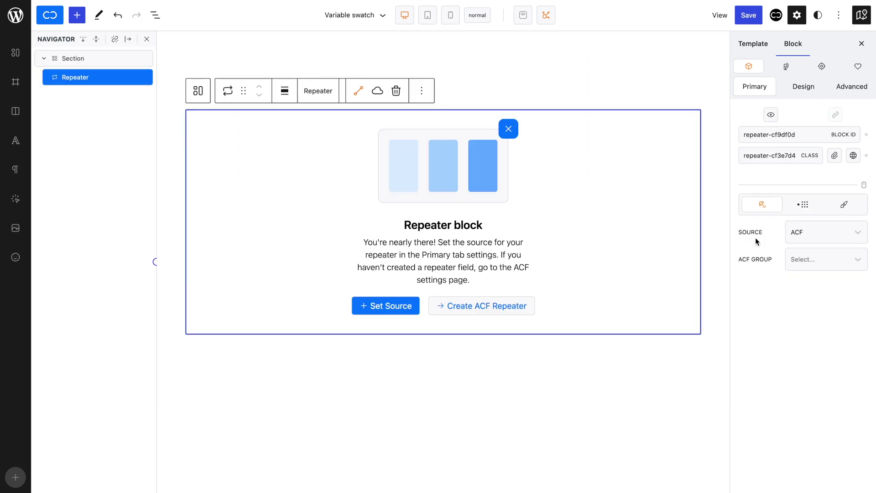
click(791, 232)
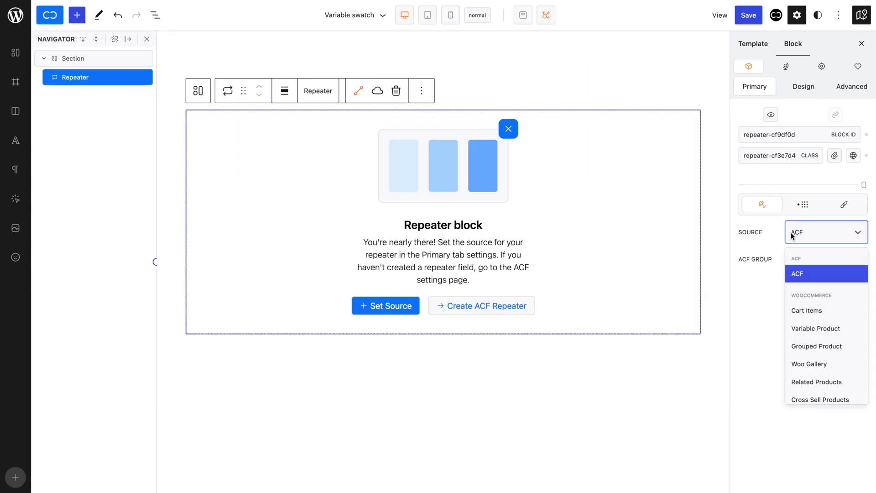
click(802, 330)
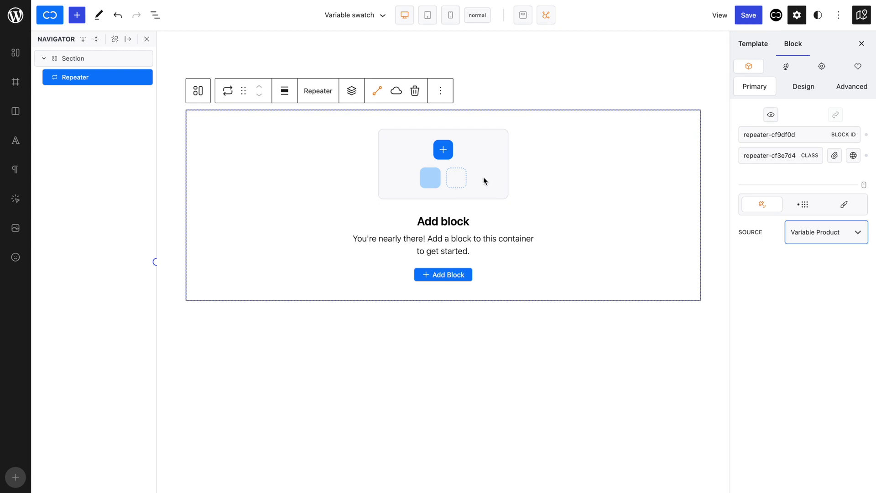
Add a Div inside the Repeater with flex display, centred items and space-between.
click(441, 277)
click(388, 349)
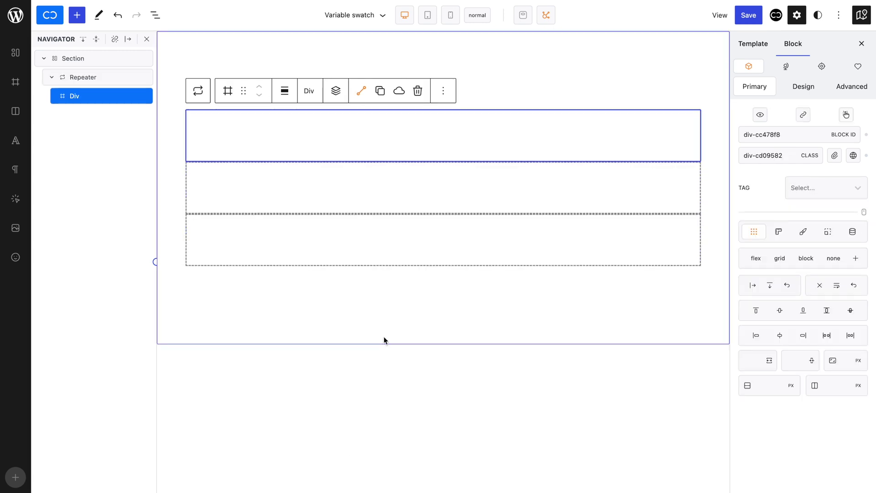
click(780, 311)
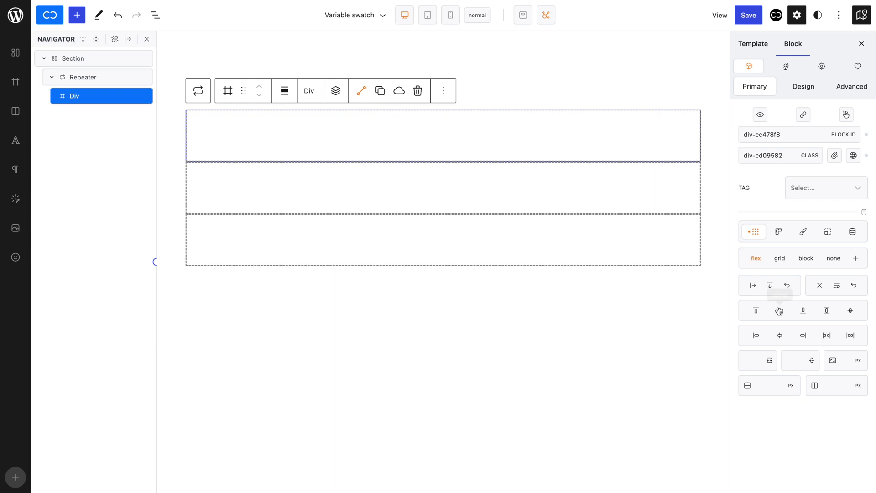
click(828, 336)
click(335, 91)
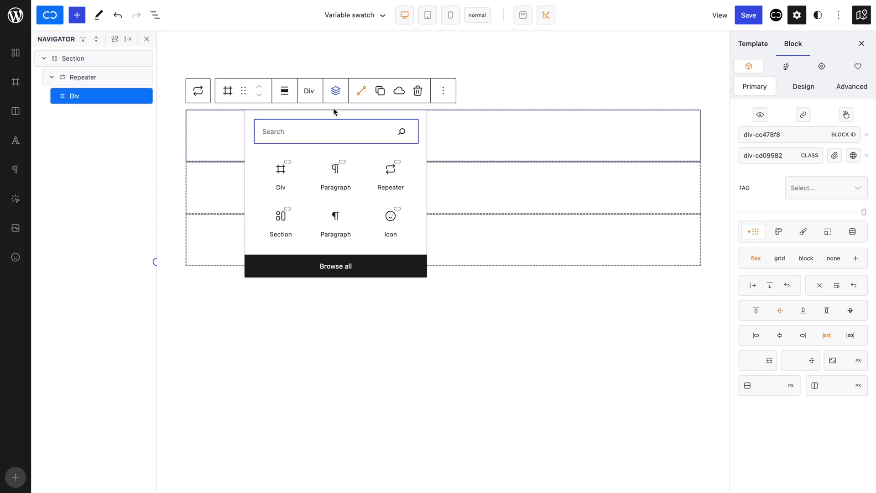
Insert a Paragraph whose dynamic content is the WooCommerce Variation Label, showing 'Color'.
click(335, 171)
click(355, 94)
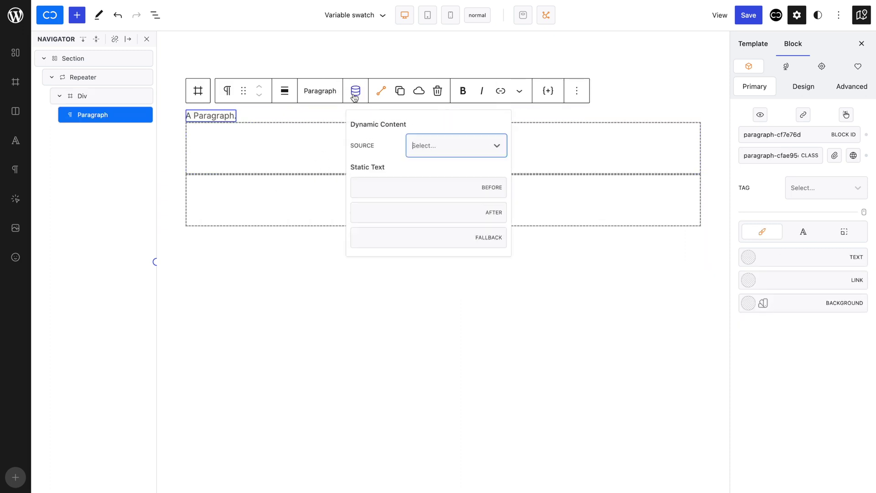
click(441, 144)
click(442, 220)
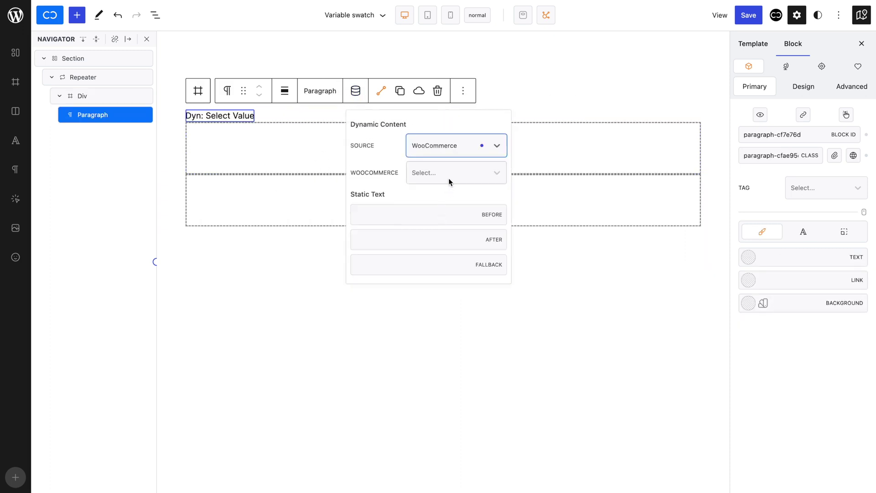
click(448, 178)
click(450, 216)
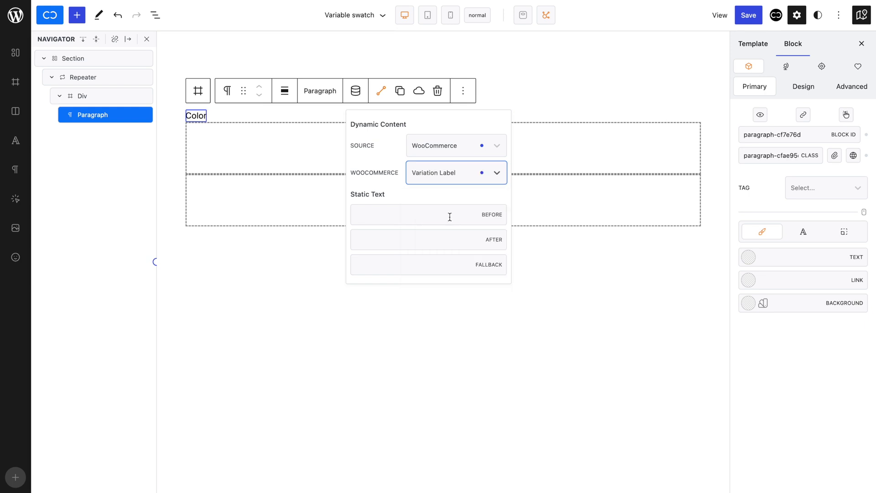
click(327, 111)
Add a second Div after the paragraph with flex display and a 5 px gap.
click(336, 91)
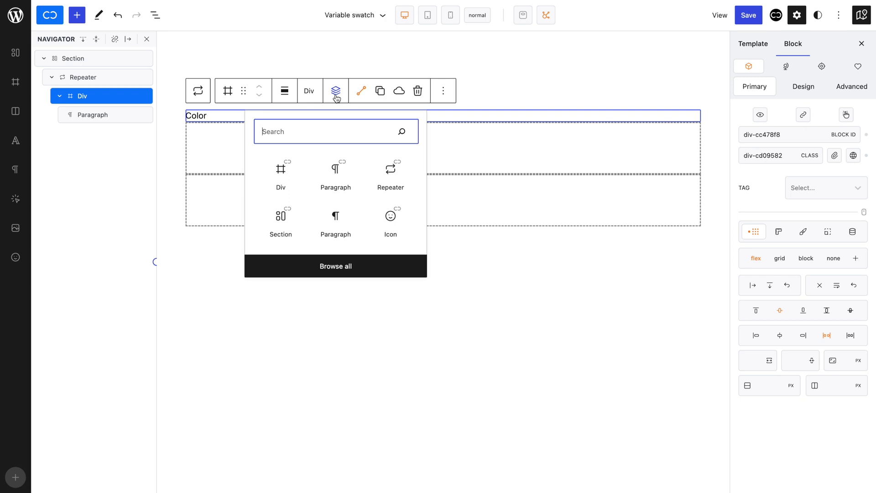
click(281, 160)
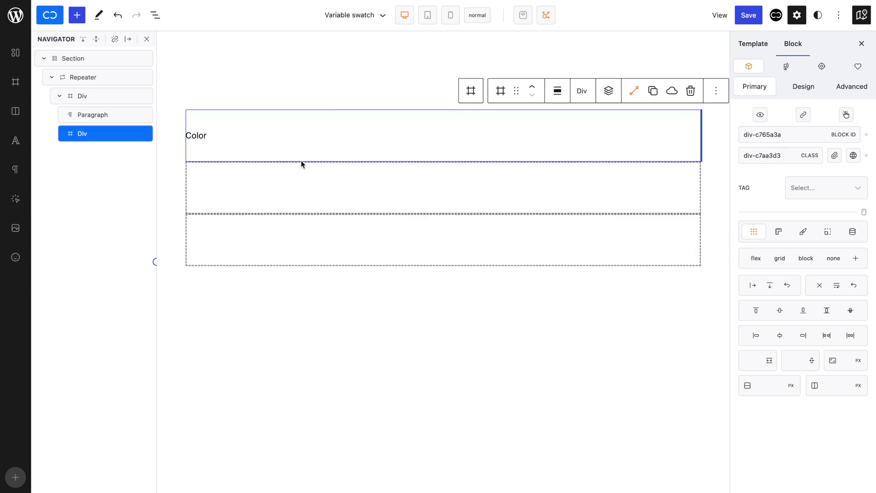
click(756, 259)
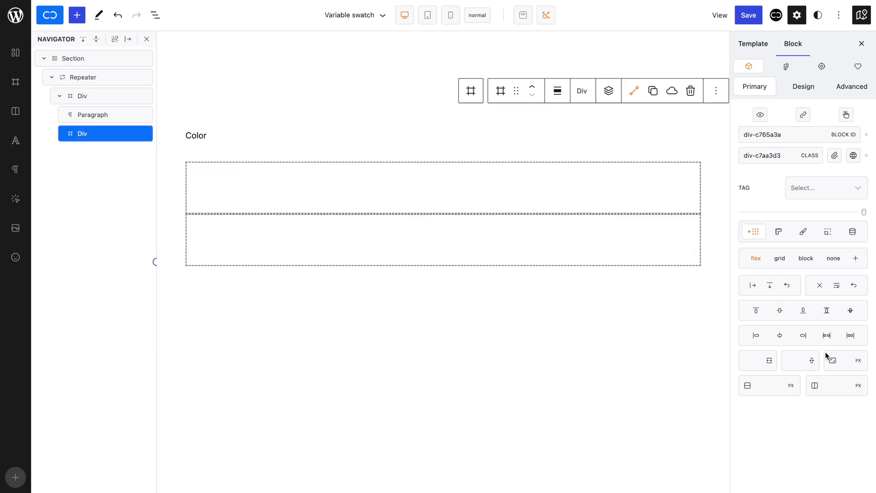
click(841, 388)
text(5)
click(609, 97)
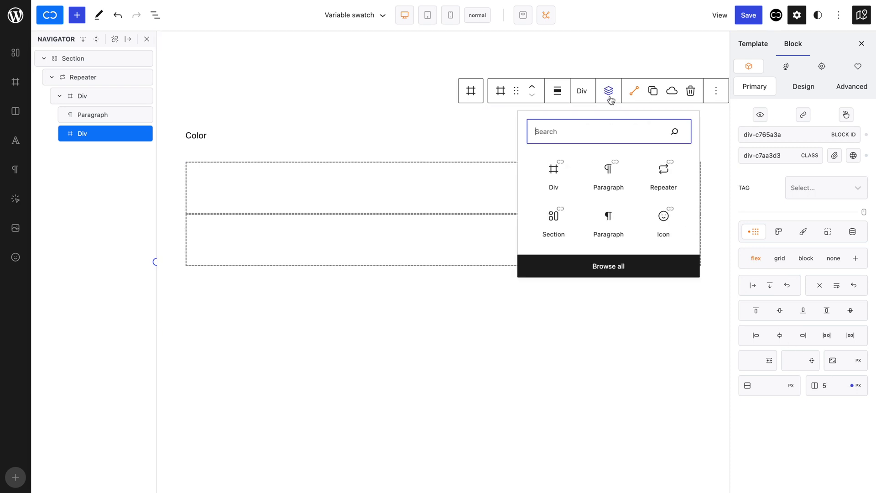
Insert a Variation Swatch displaying the Colour attribute with text labels turned off.
text(sw)
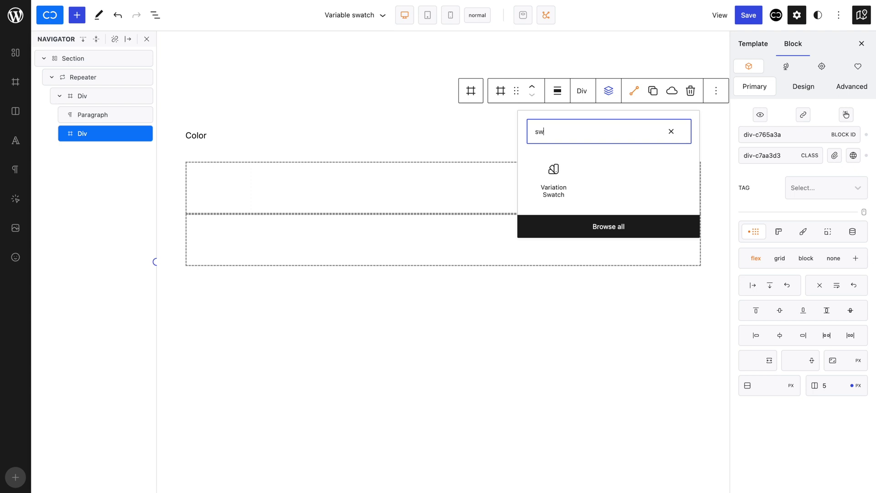
click(553, 176)
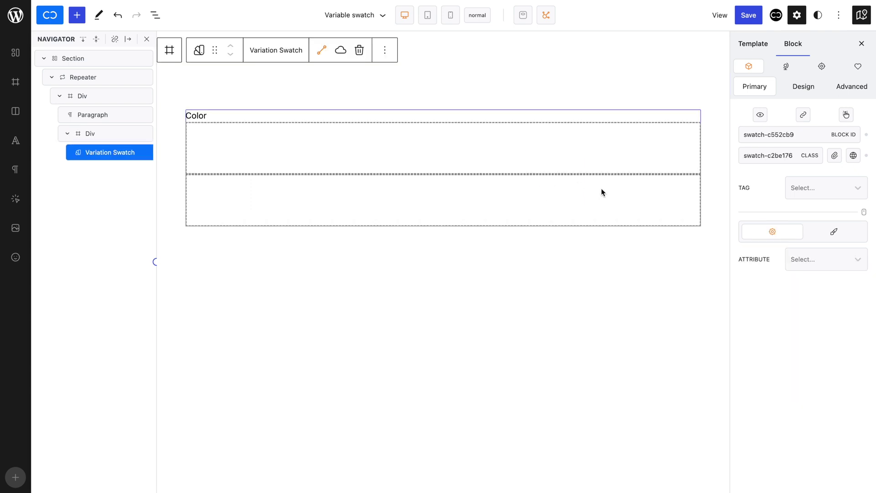
click(806, 256)
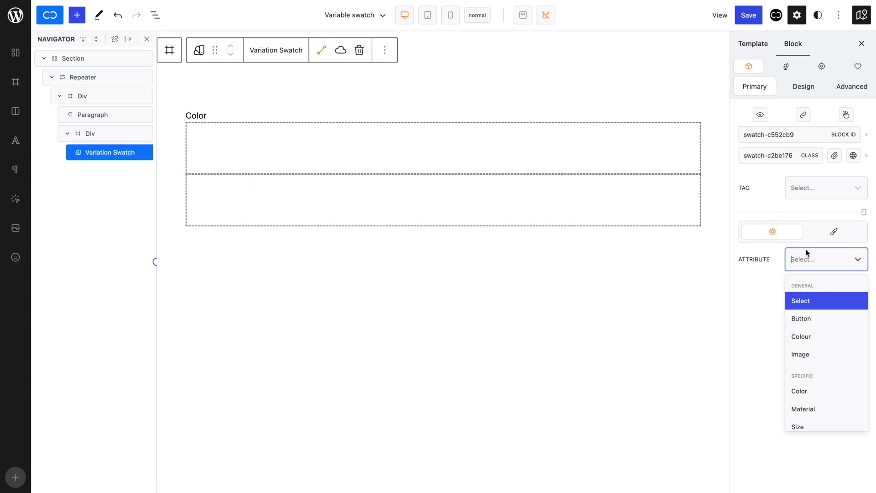
click(810, 342)
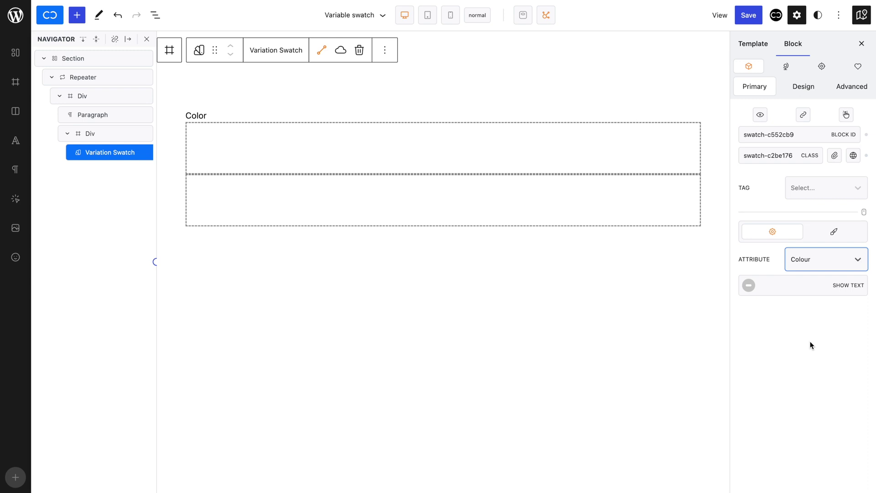
click(749, 286)
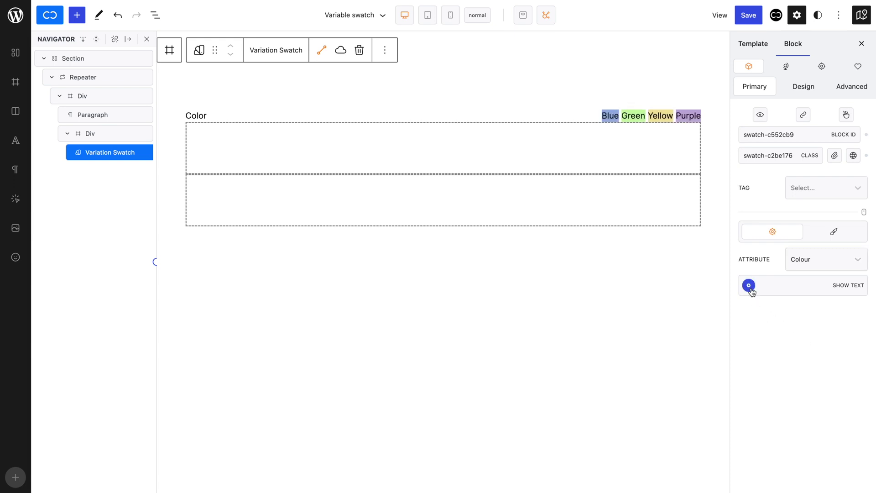
click(749, 285)
Size the colour swatches to 15 px high and 15 px wide.
click(818, 93)
click(829, 167)
text(15)
click(836, 224)
text(15)
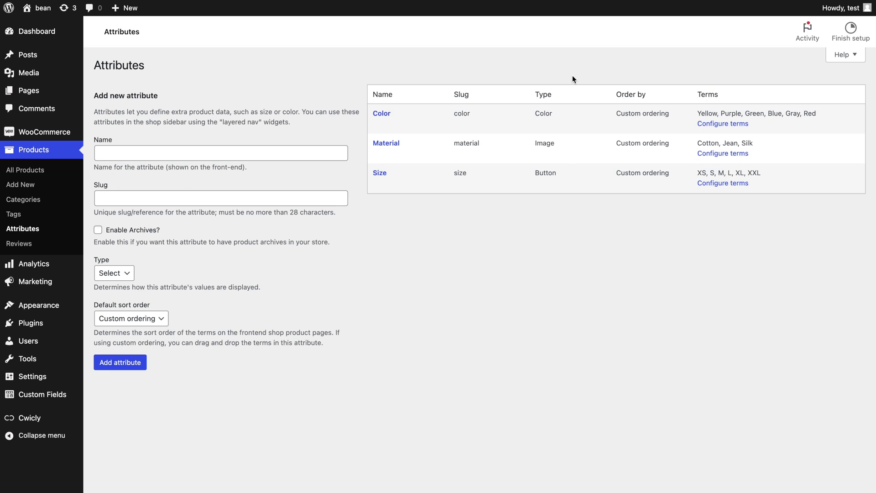
Edit the Color attribute's Yellow term and drag its swatch colour to a new shade.
click(722, 124)
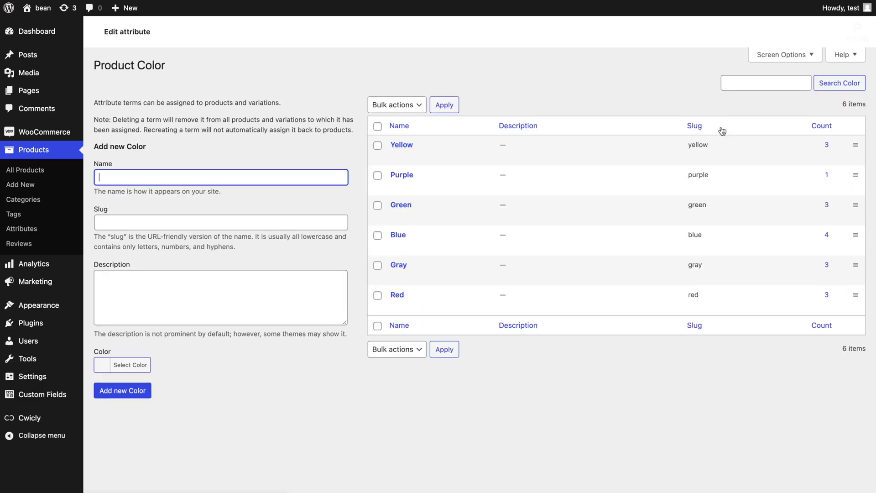
click(396, 157)
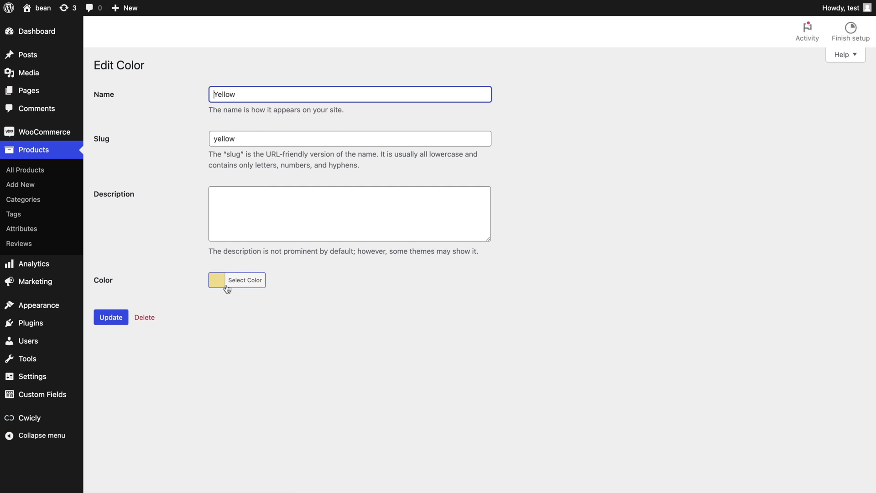
click(227, 284)
drag(272, 349, 223, 307)
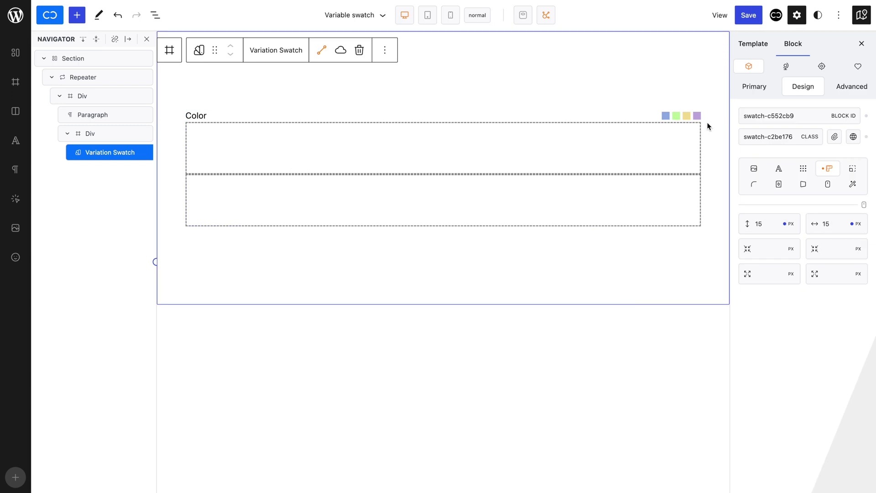
Round the colour swatches with a 100% border radius.
click(754, 185)
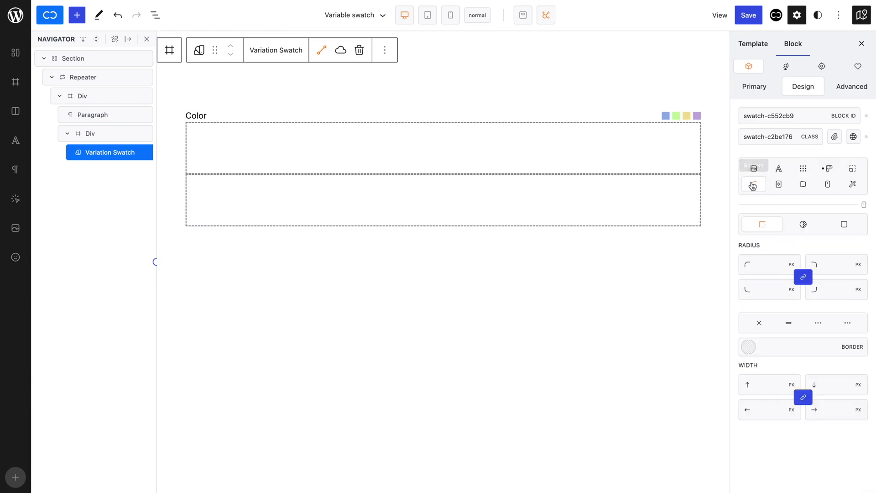
click(764, 264)
text(100%)
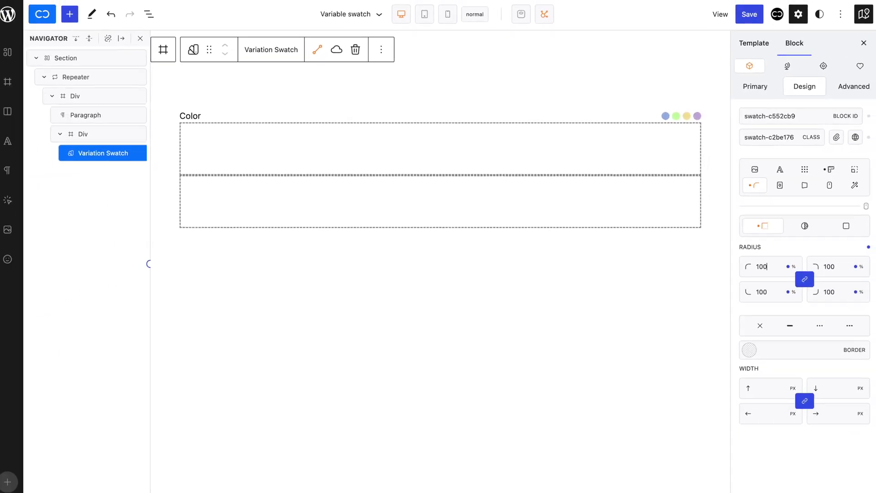
Add a second Variation Swatch in the inner Div showing Image swatches with text labels.
click(92, 96)
click(103, 134)
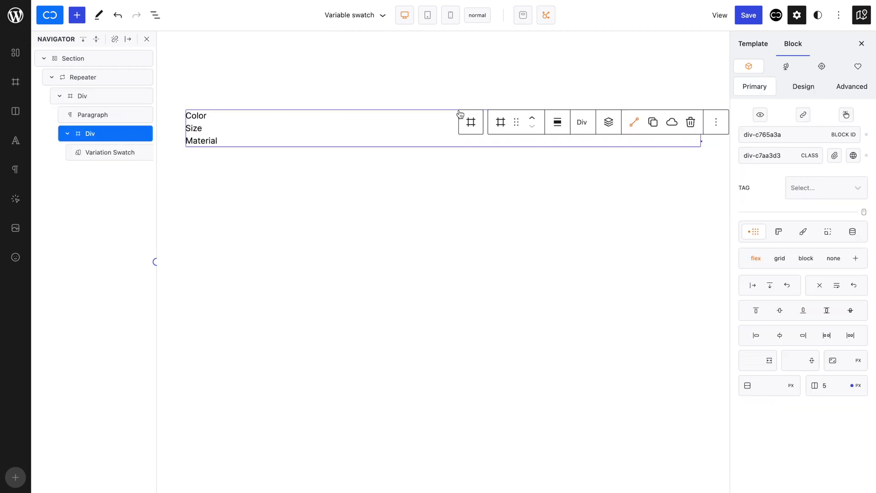
click(609, 121)
text(swa)
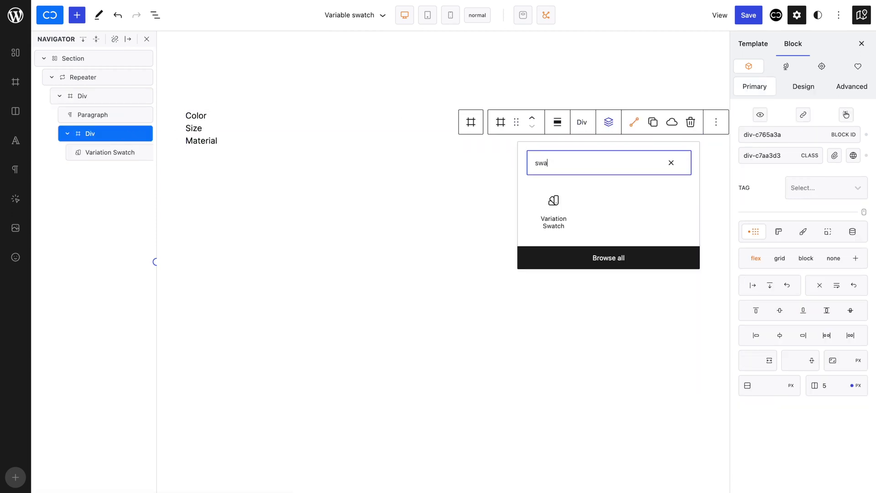
click(539, 225)
click(799, 258)
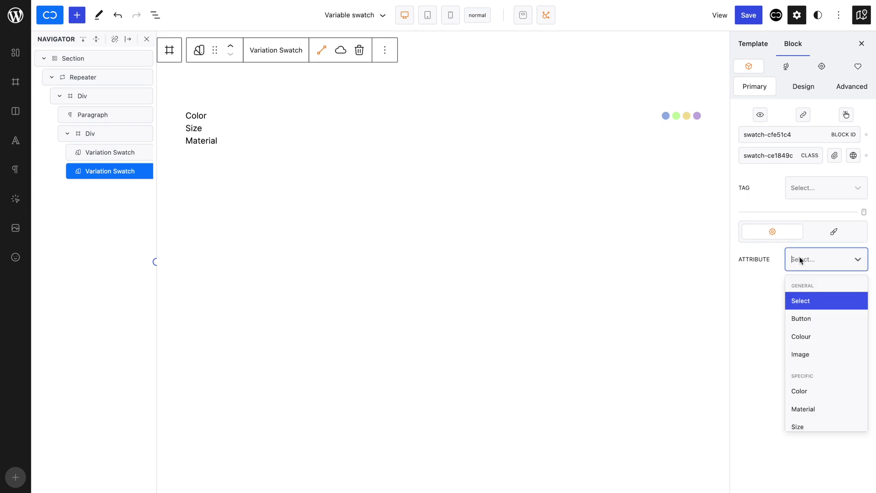
click(804, 353)
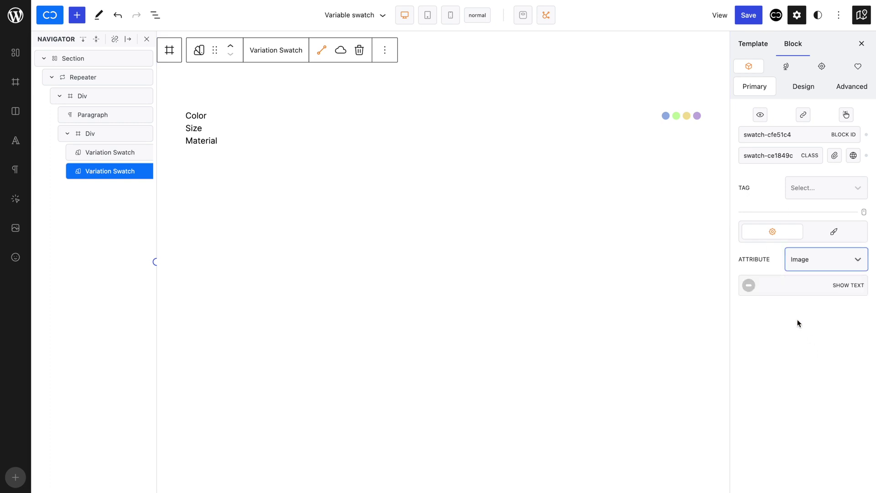
click(750, 287)
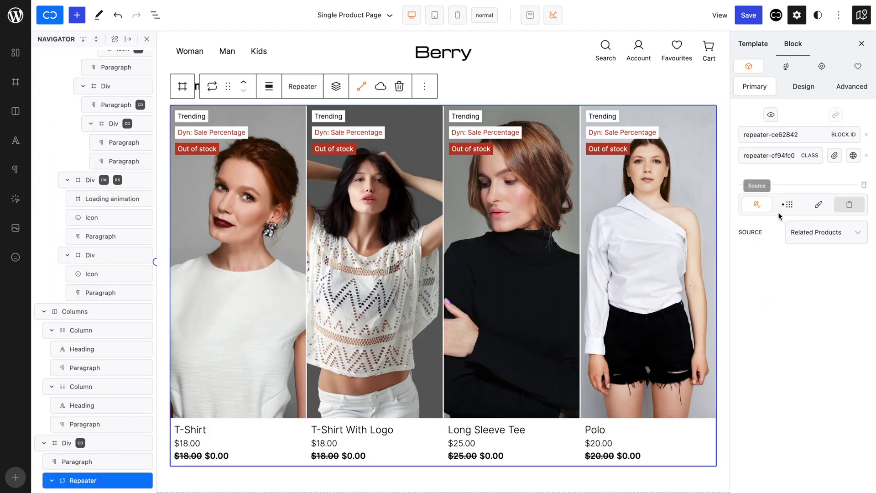
Keep Related Products as the repeater source, then scroll down the shop's product grid.
click(805, 231)
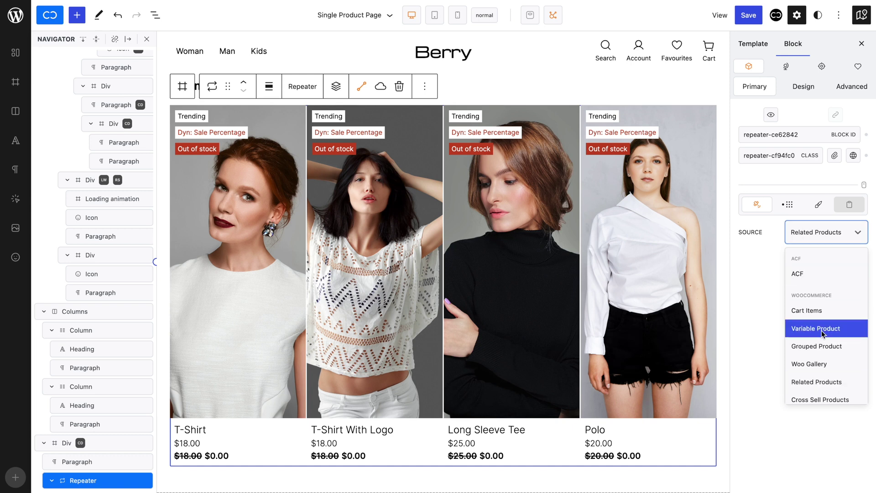
click(823, 375)
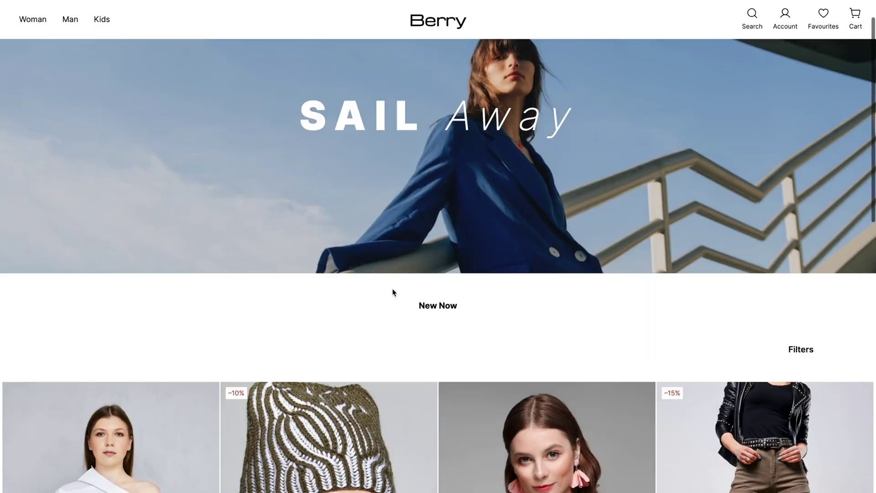
scroll(393, 292, down, 7)
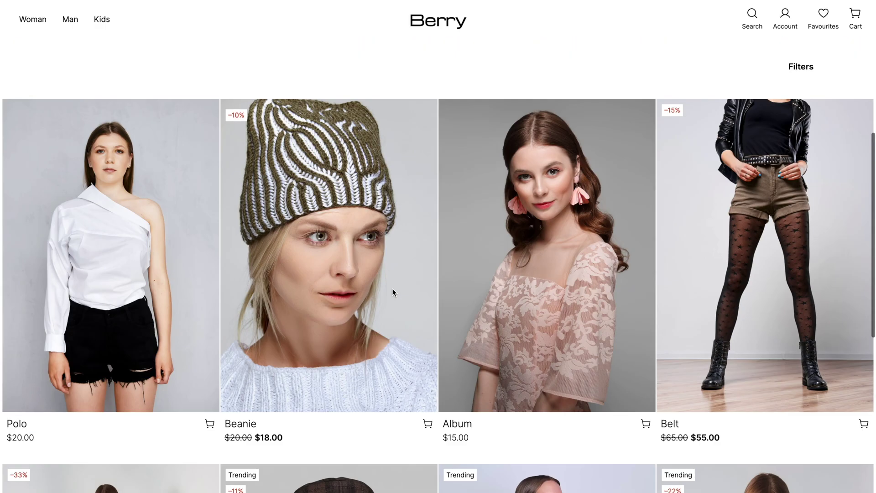